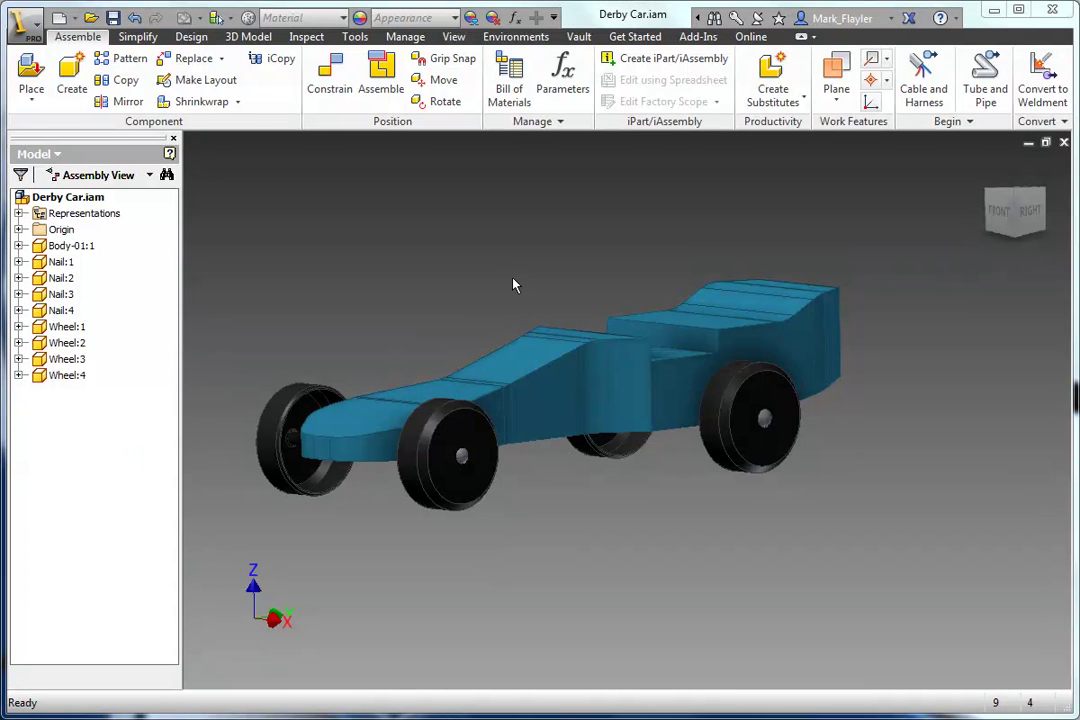
# Orbit the Derby Car assembly to a new three-quarter angle and bring up the Manage tools.
pyautogui.keyDown('shift'); pyautogui.moveTo(511, 280); pyautogui.dragTo(500, 336, button='middle'); pyautogui.keyUp('shift')
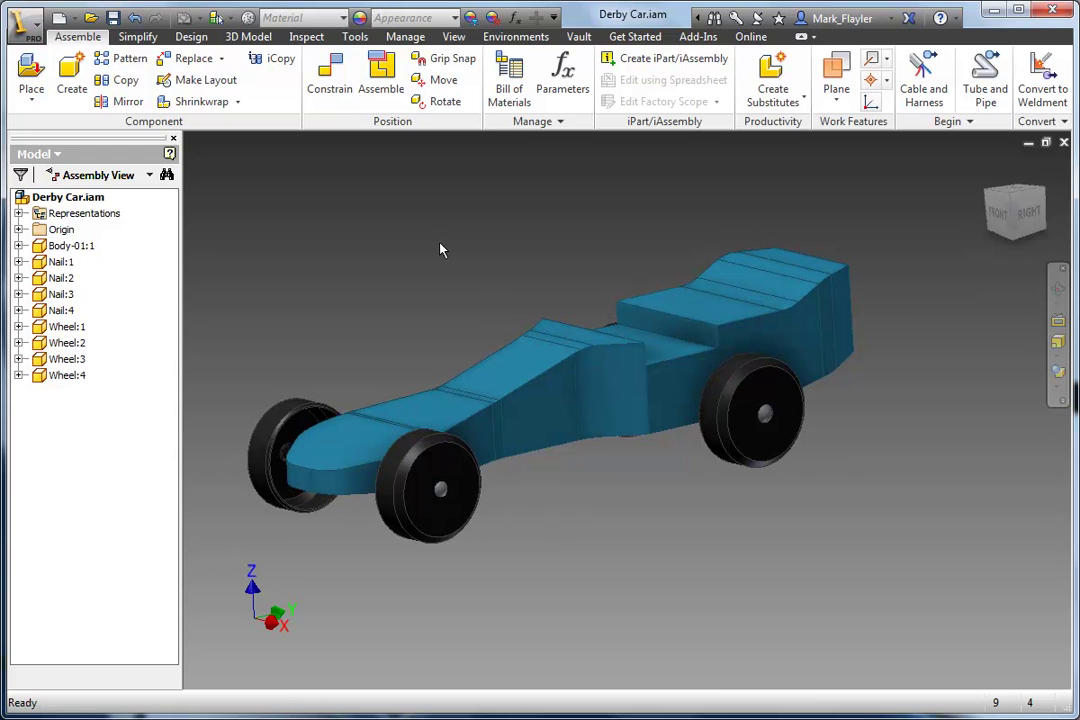
pyautogui.click(401, 40)
# Launch the Falcon Flow wind-tunnel simulation from Environments and select the car body.
pyautogui.click(487, 40)
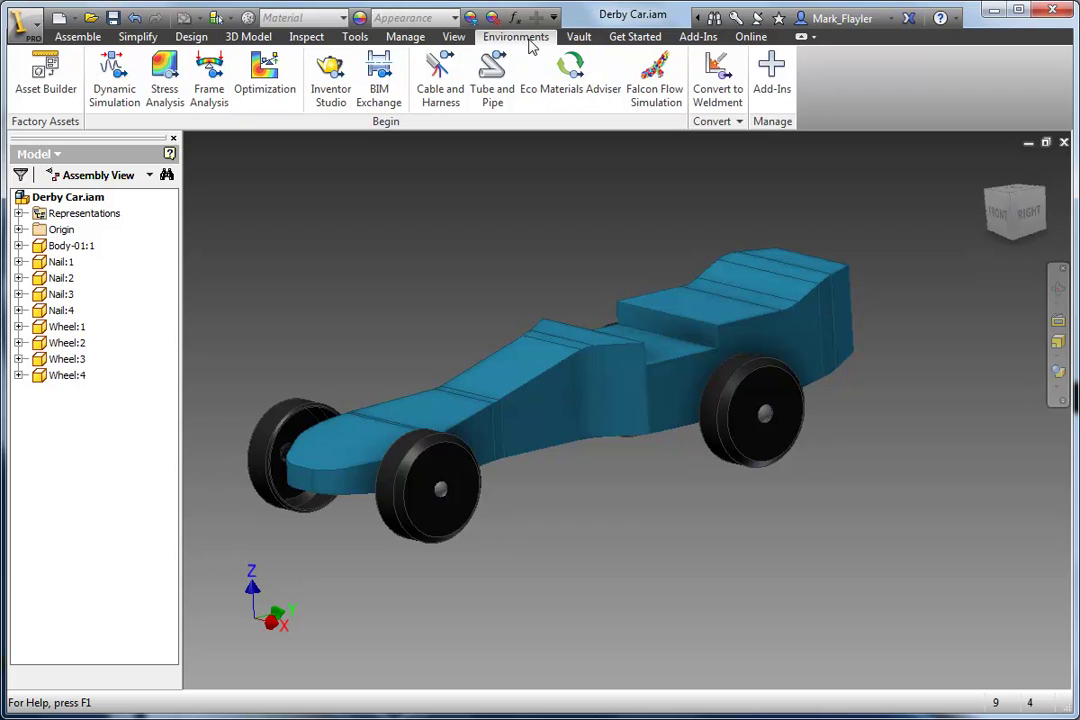
pyautogui.click(651, 84)
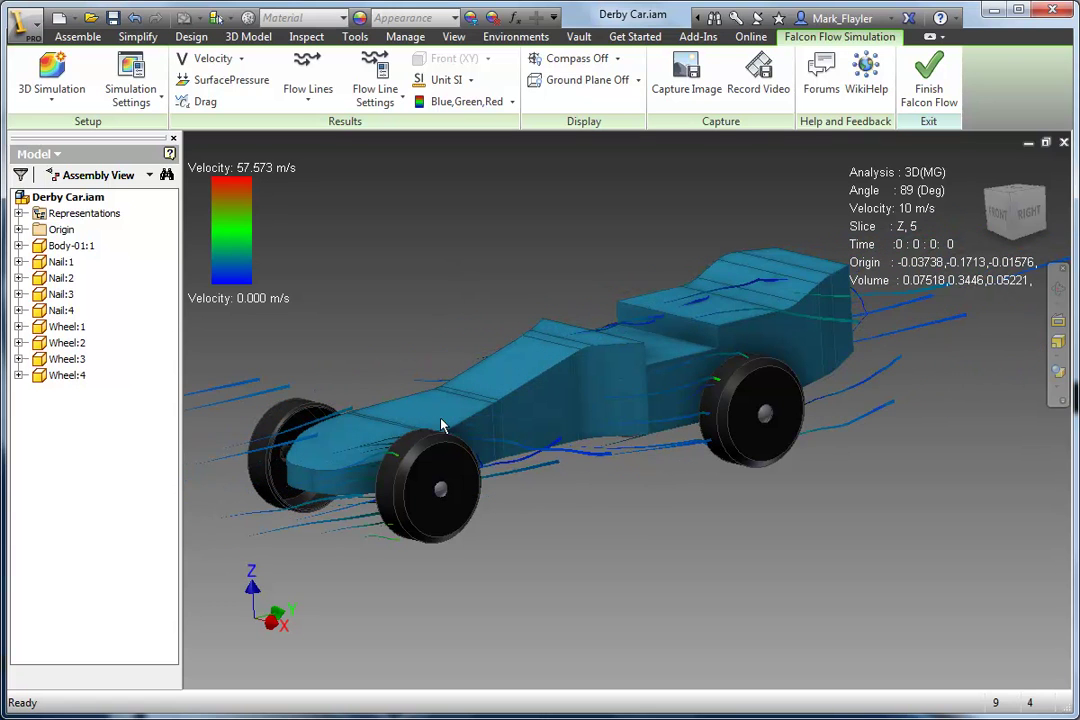
pyautogui.click(597, 447)
# Deselect the car and show it zoomed in and centred from the RIGHT view.
pyautogui.click(361, 401)
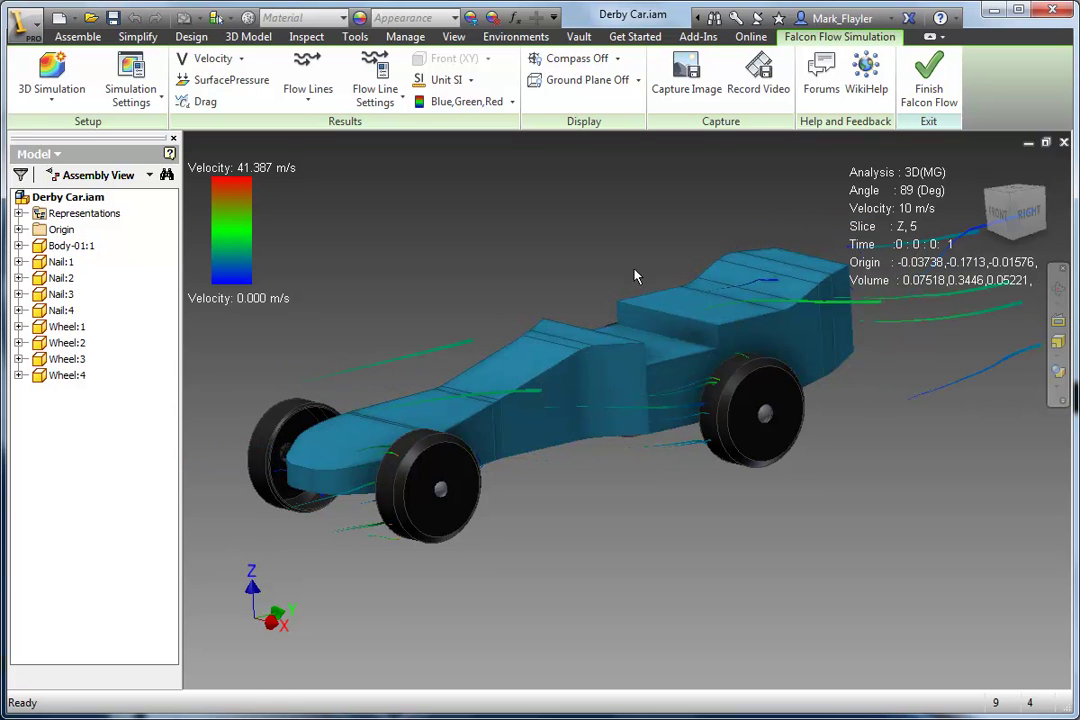
pyautogui.click(1025, 212)
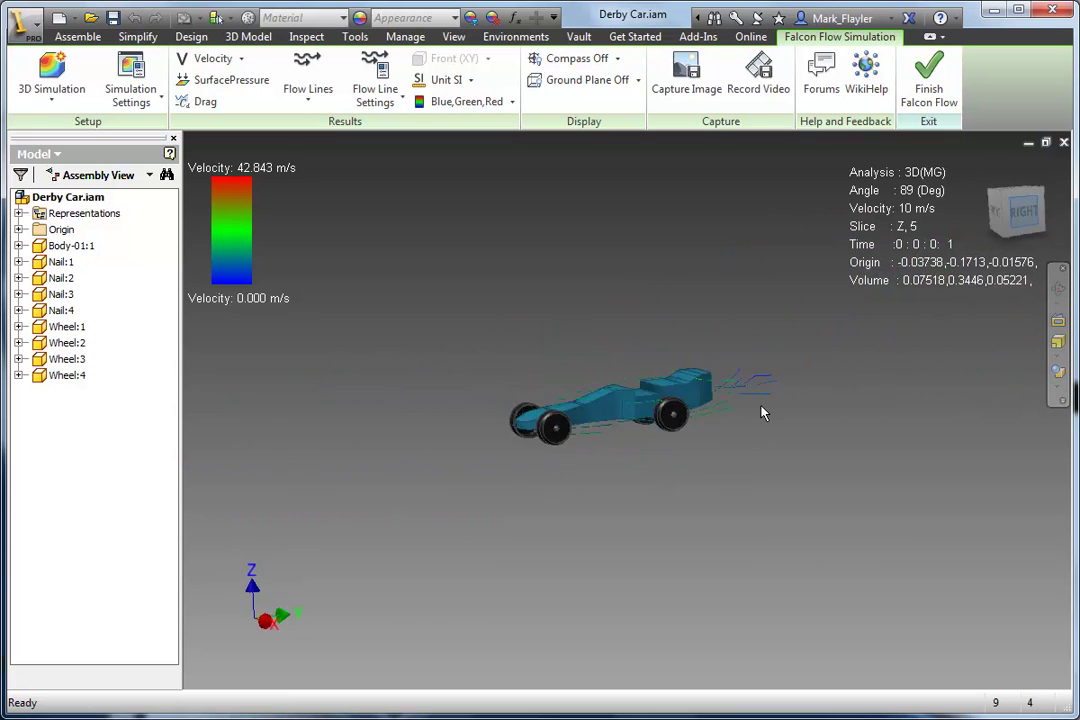
pyautogui.scroll(10, 607, 431)
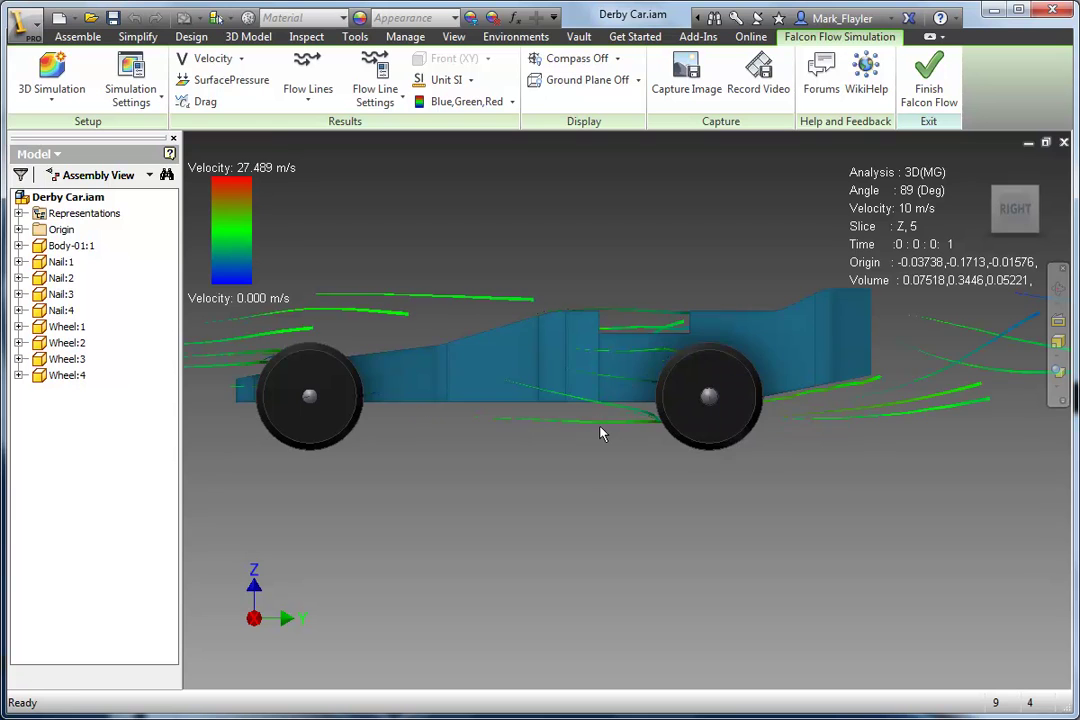
pyautogui.moveTo(570, 511); pyautogui.dragTo(625, 543, button='middle')
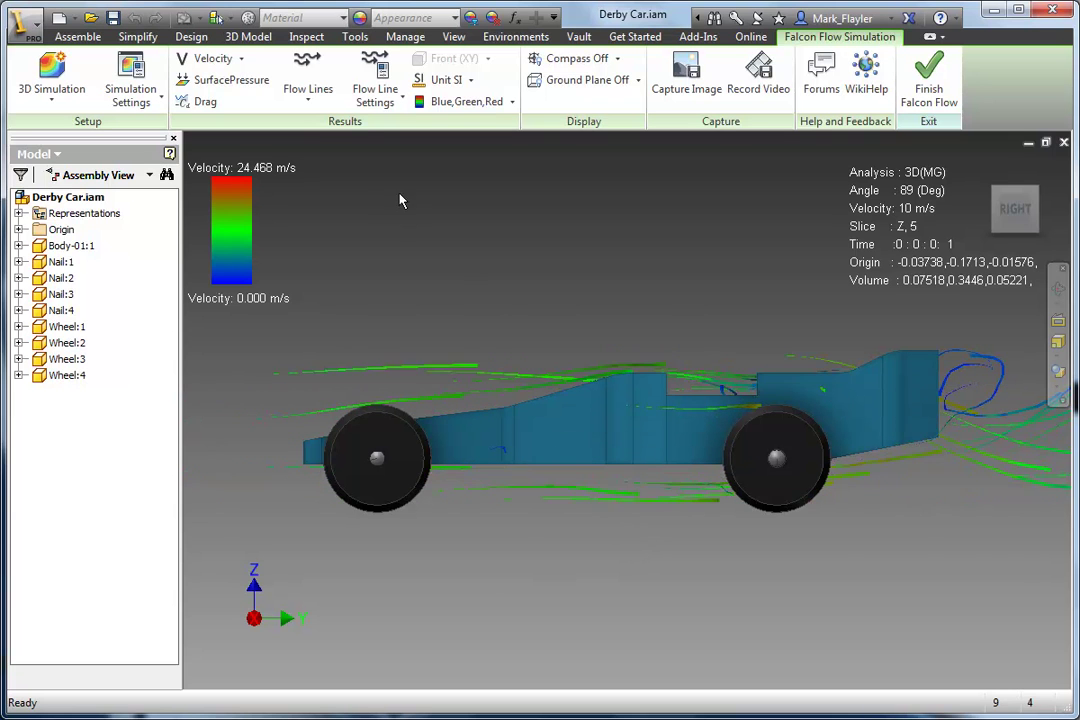
# Raise the flow line count to about 800.
pyautogui.click(400, 106)
pyautogui.click(398, 135)
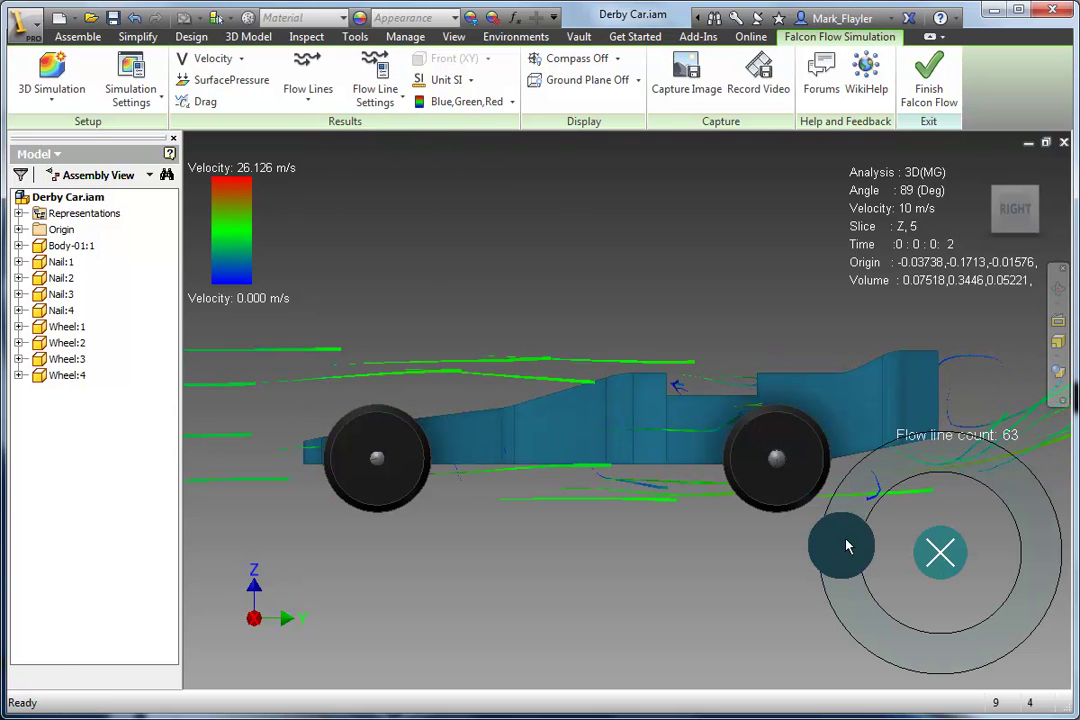
pyautogui.moveTo(851, 545); pyautogui.dragTo(877, 486)
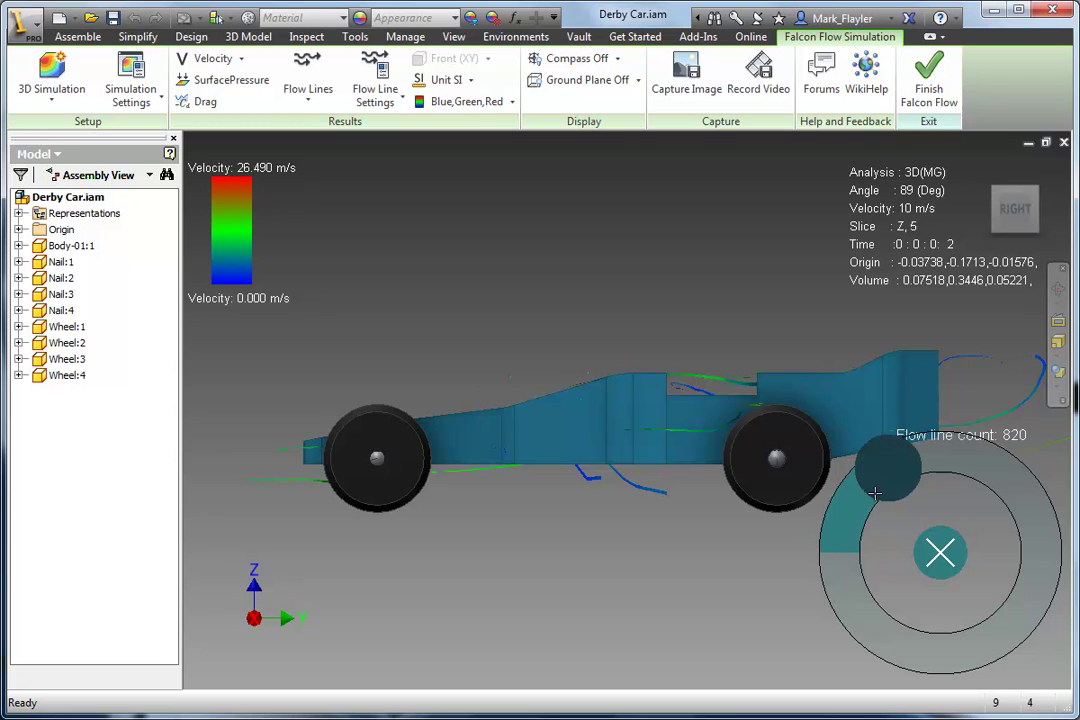
pyautogui.click(940, 553)
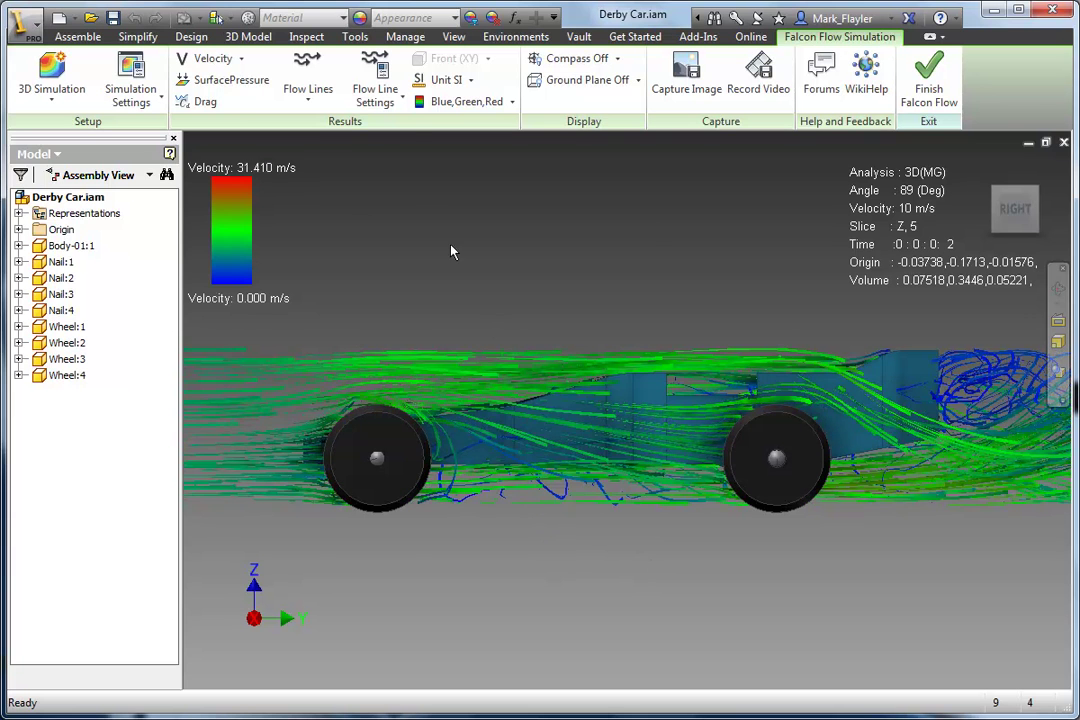
# Make the flow lines thinner, changing their size from 0.50 to 0.44.
pyautogui.click(404, 106)
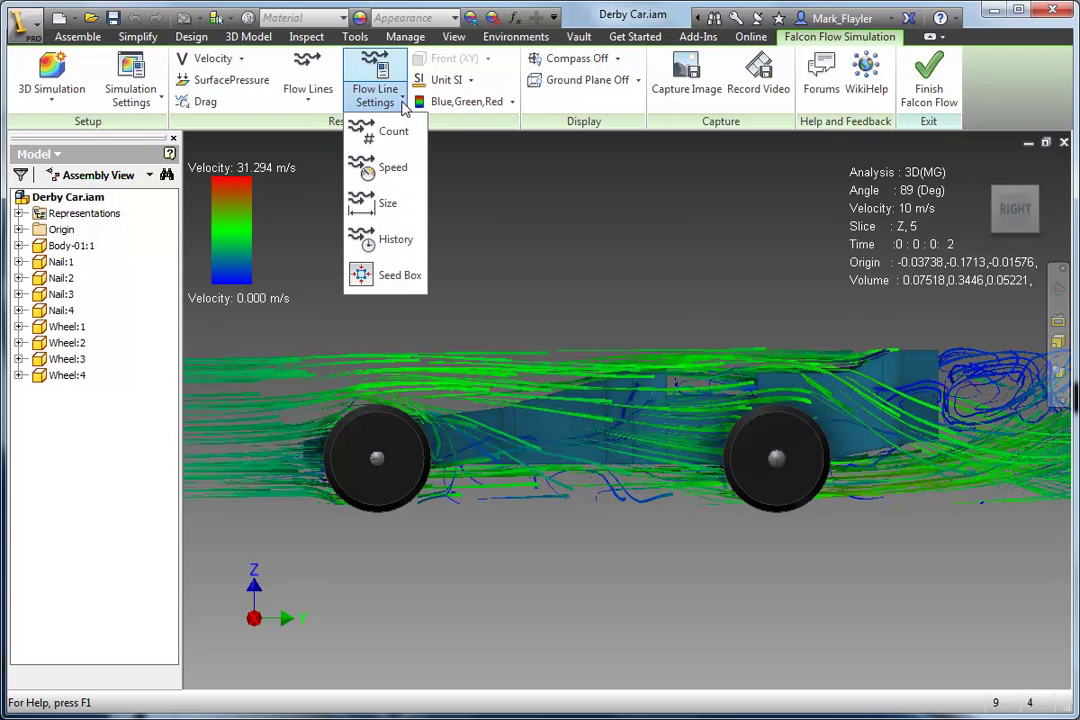
pyautogui.click(388, 204)
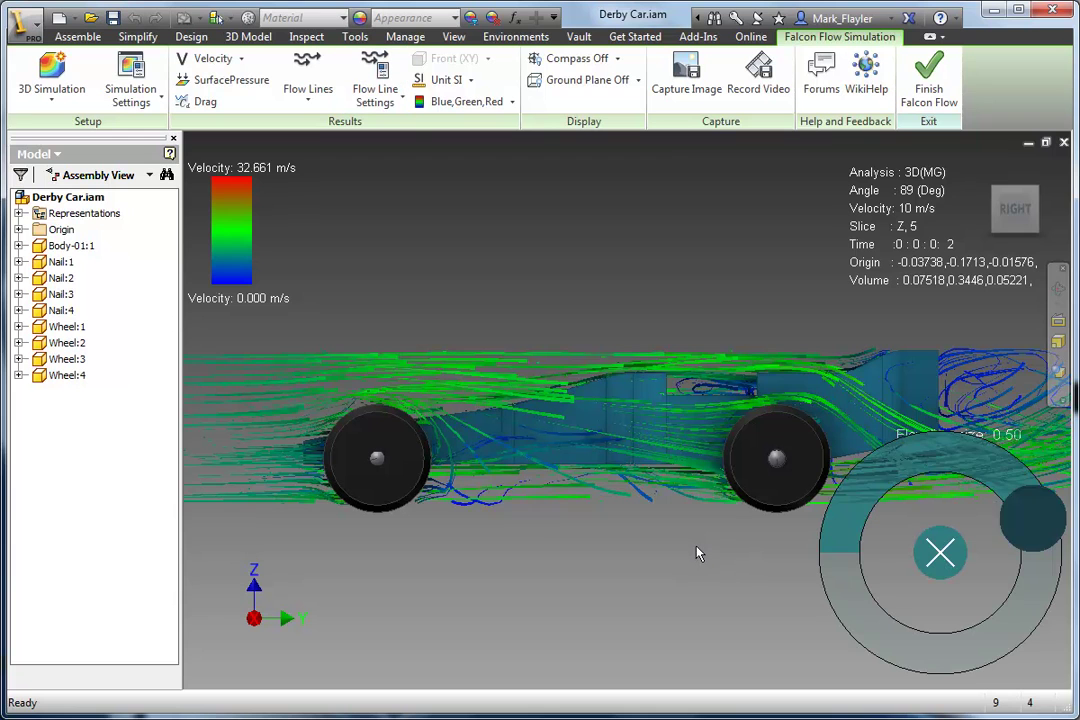
pyautogui.moveTo(1029, 516)
pyautogui.moveTo(1029, 516); pyautogui.dragTo(990, 465)
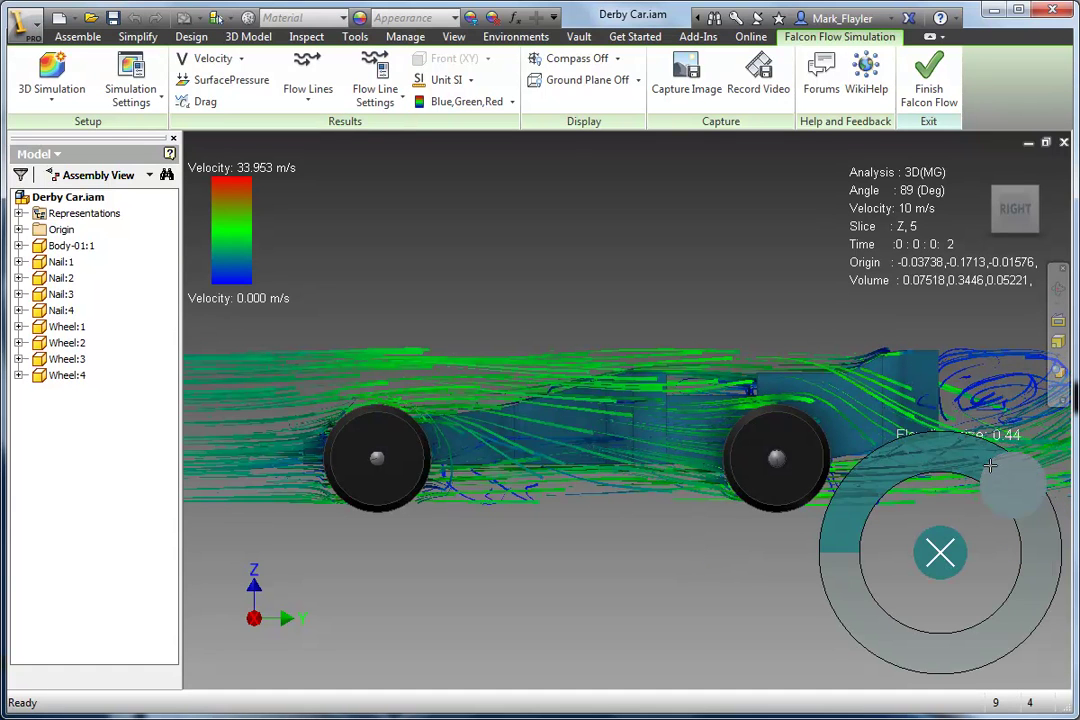
pyautogui.click(940, 552)
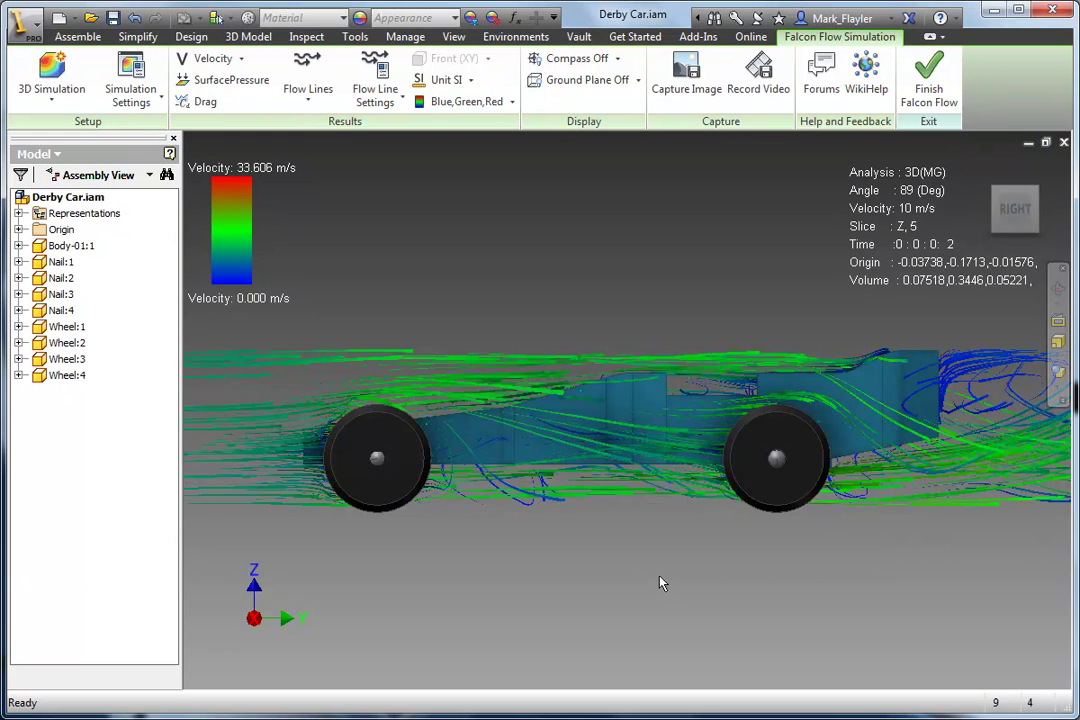
# Lower the flow line count to roughly 640.
pyautogui.click(382, 100)
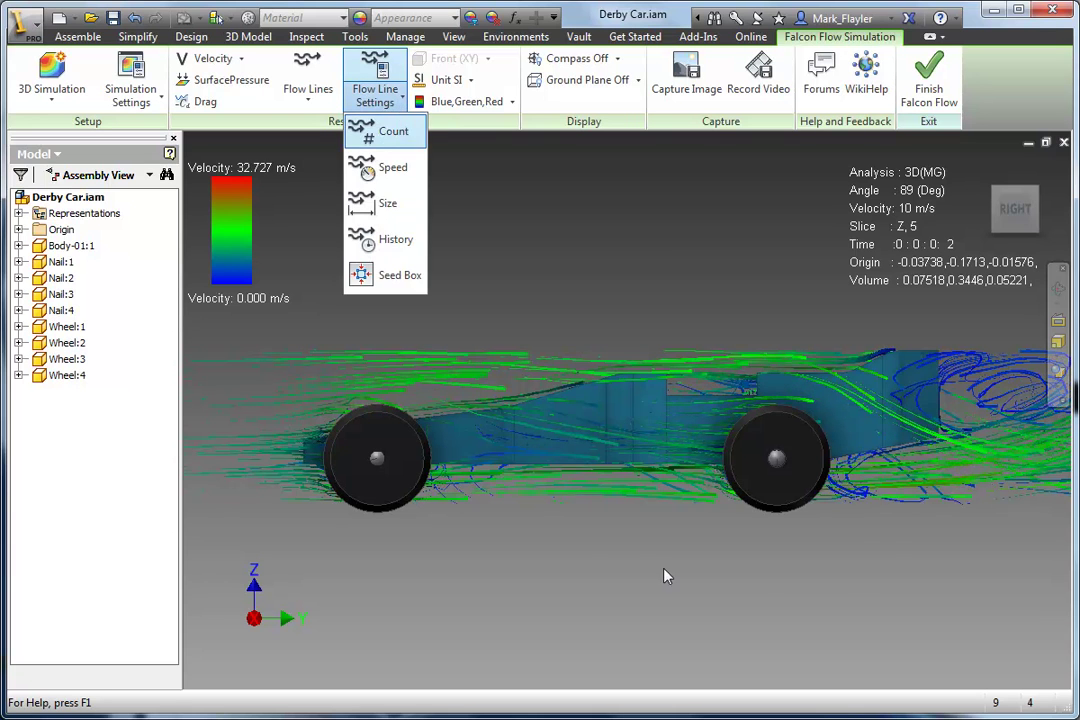
pyautogui.click(890, 581)
pyautogui.moveTo(892, 540)
pyautogui.mouseDown()
pyautogui.moveTo(875, 500)
pyautogui.moveTo(884, 481)
pyautogui.moveTo(863, 508)
pyautogui.moveTo(880, 525)
pyautogui.mouseUp()
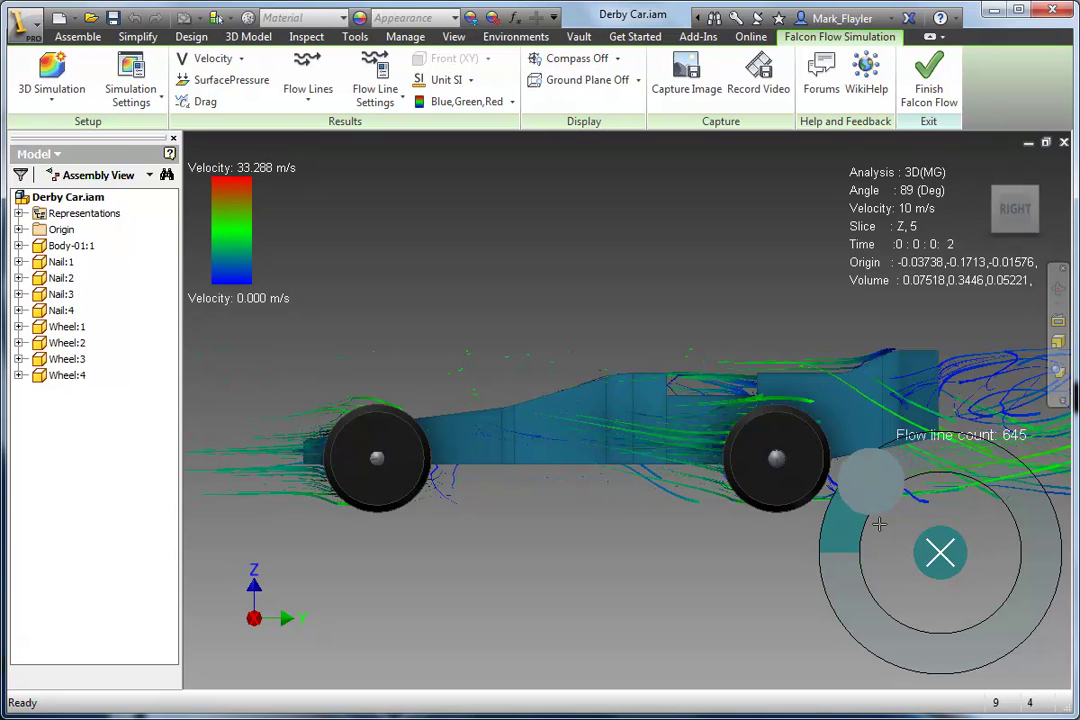
pyautogui.click(940, 554)
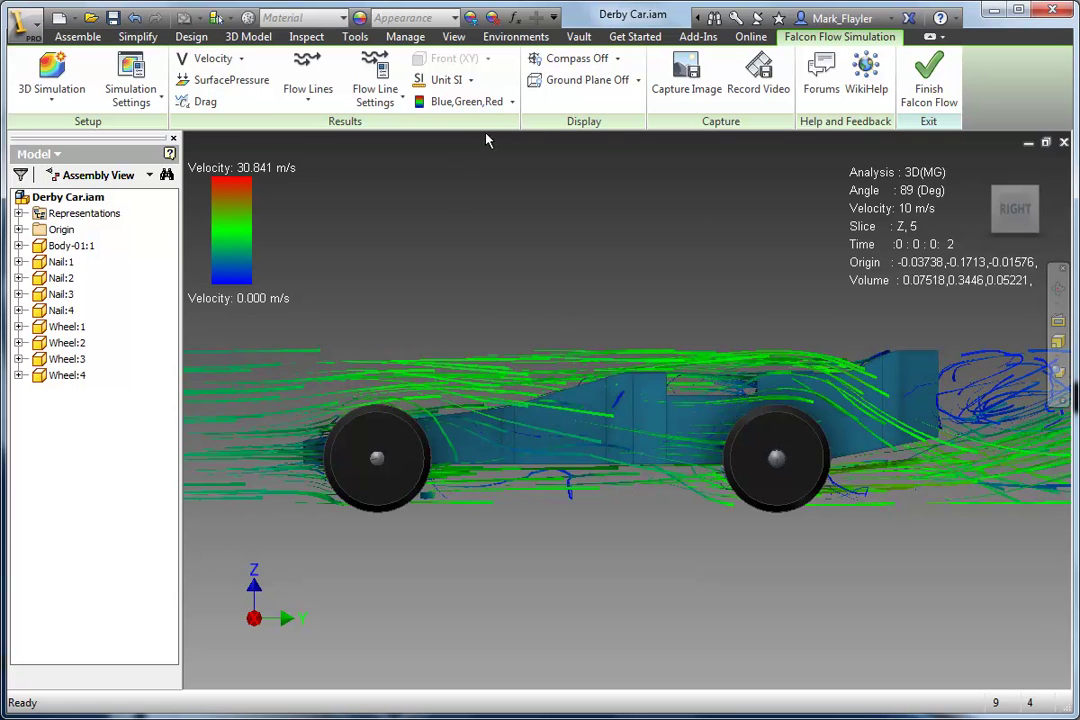
# Switch the flow colours to Blue,Red,Yellow and orbit to a perspective view of the car.
pyautogui.click(511, 103)
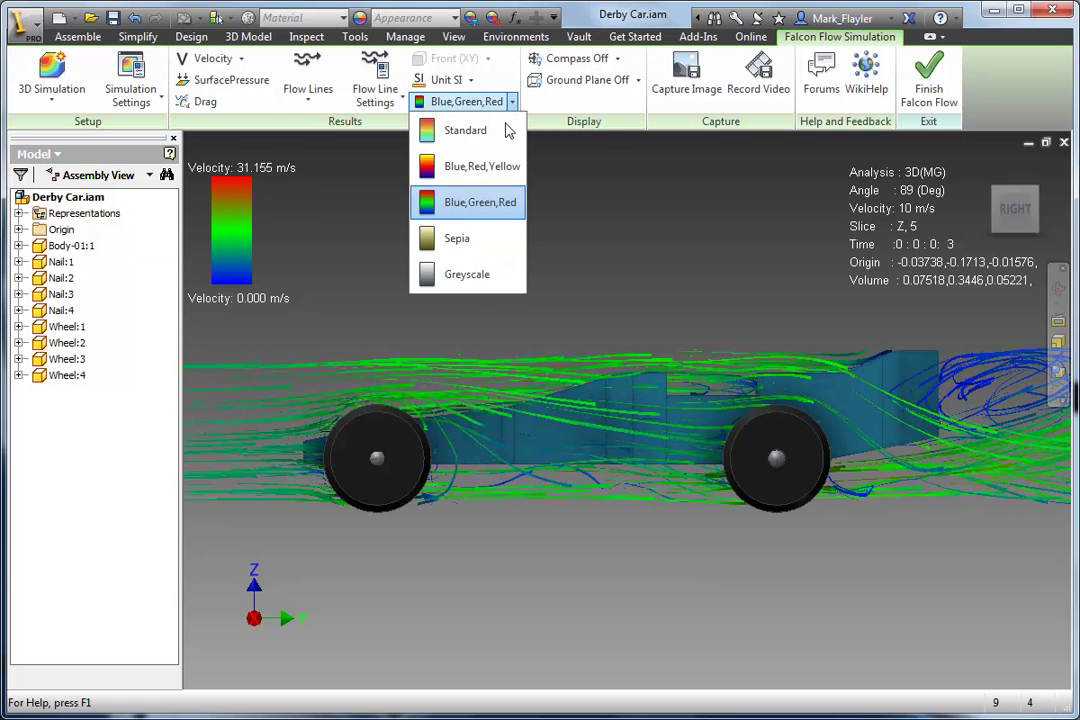
pyautogui.click(493, 170)
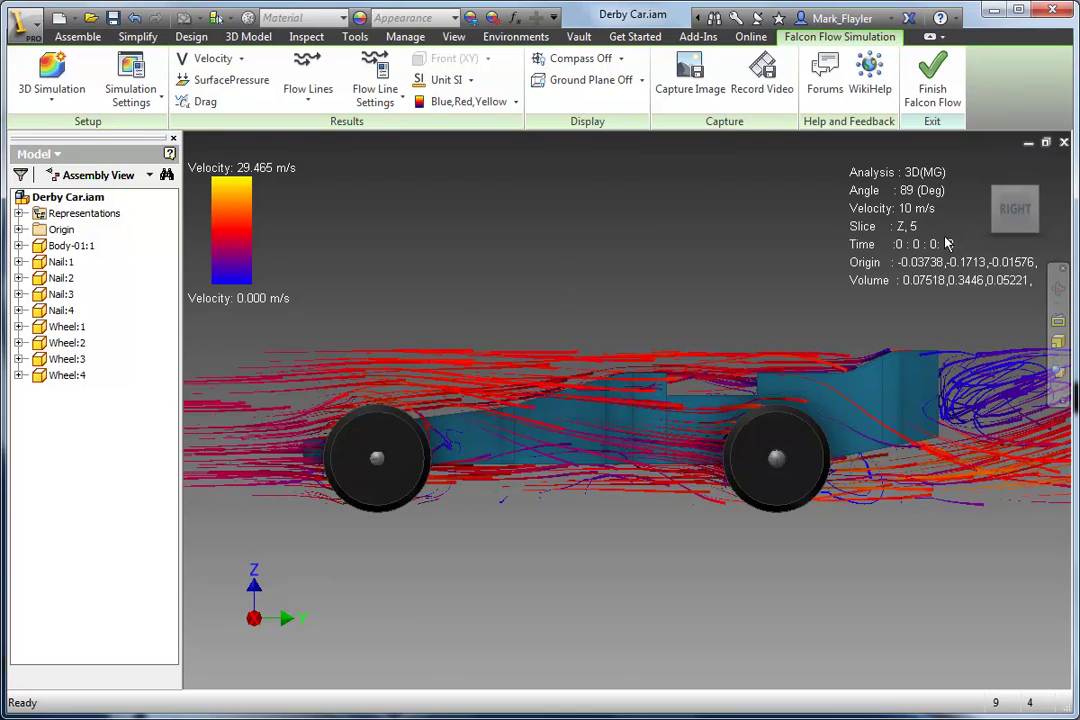
pyautogui.keyDown('shift'); pyautogui.moveTo(550, 460); pyautogui.dragTo(762, 494, button='middle'); pyautogui.keyUp('shift')
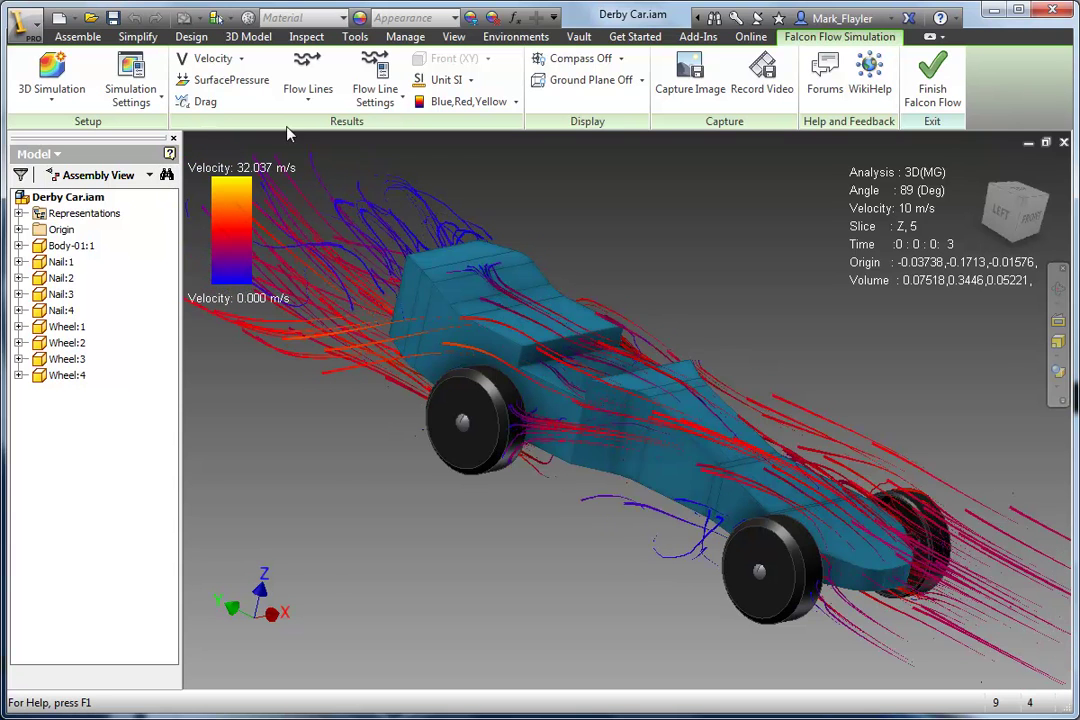
# Look through the Flow Lines and Flow Line Settings menus without changing anything.
pyautogui.click(308, 105)
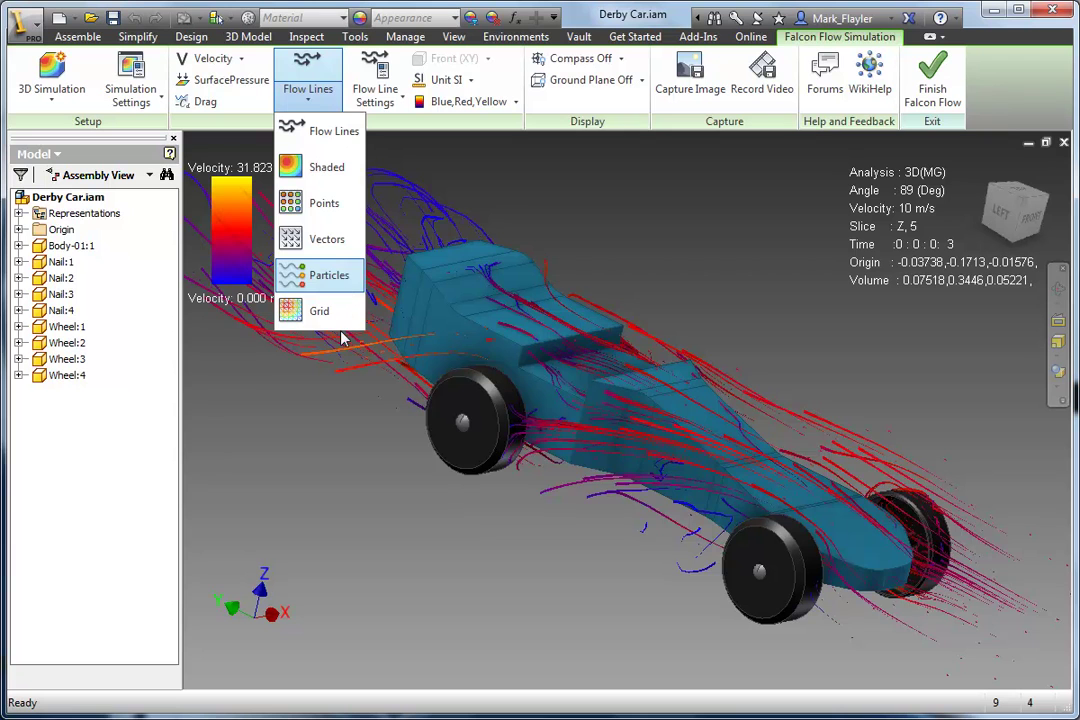
pyautogui.click(338, 386)
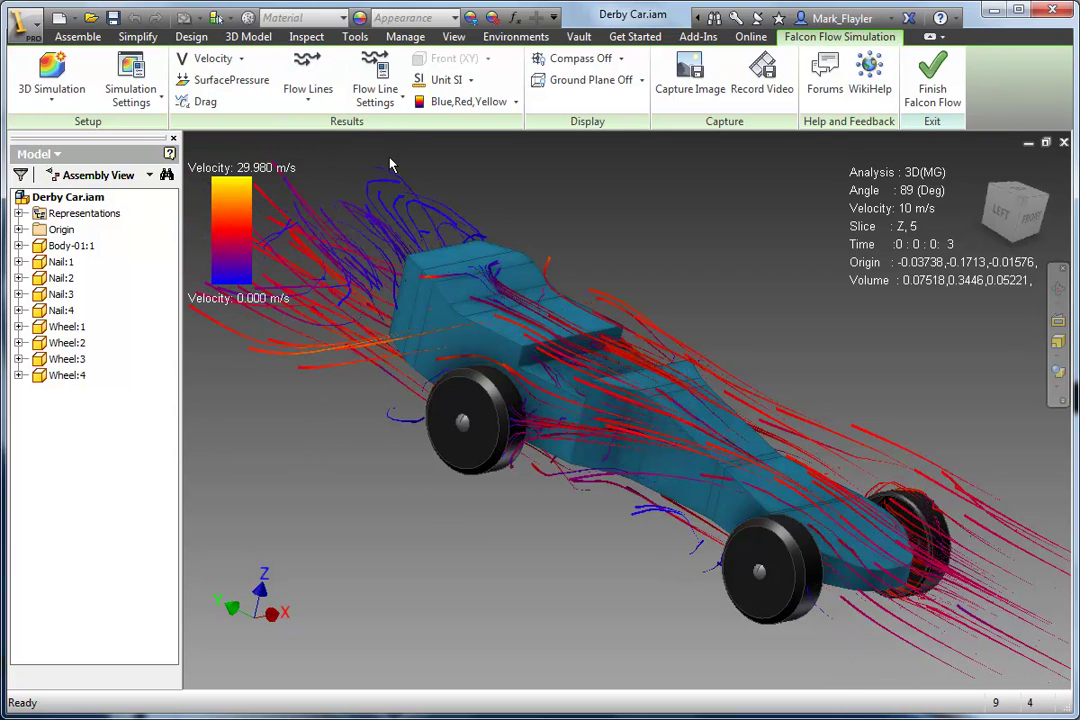
pyautogui.click(375, 95)
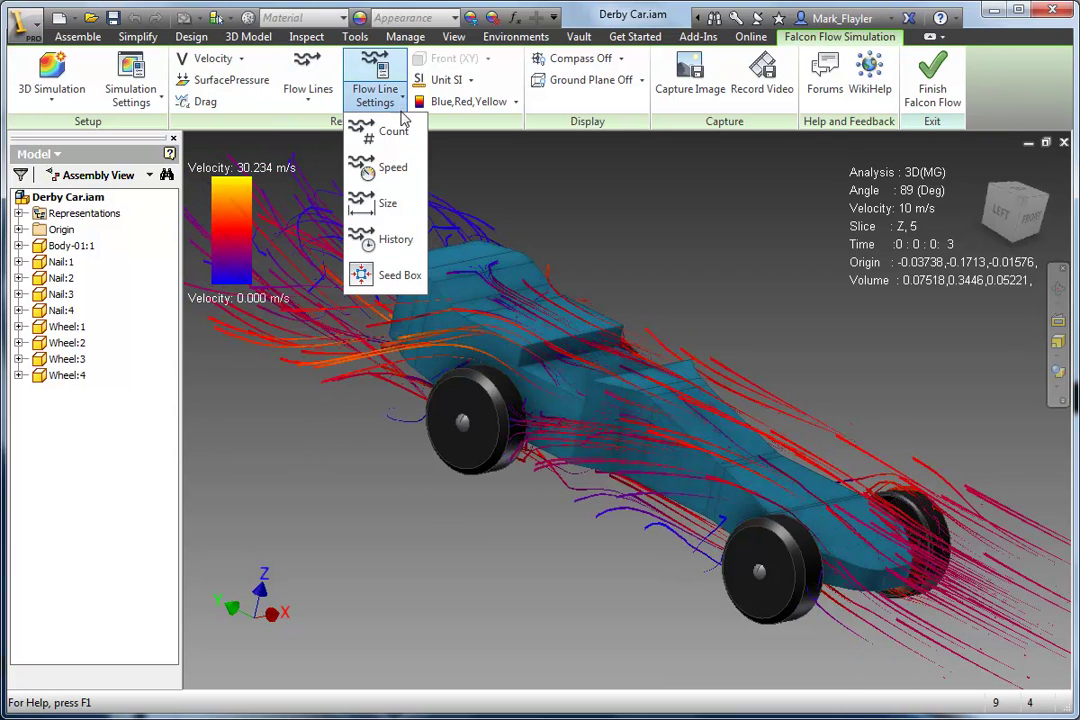
pyautogui.click(369, 415)
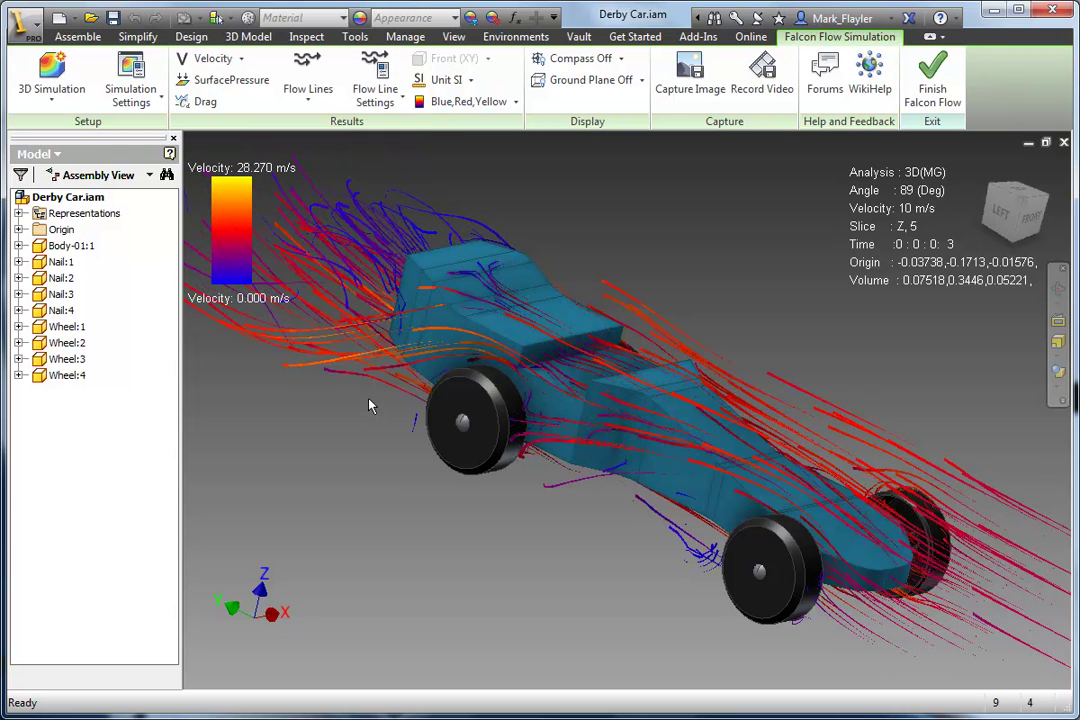
# Raise the incoming wind speed from 10.0 to 51.1 m/s and pan the car right.
pyautogui.click(160, 100)
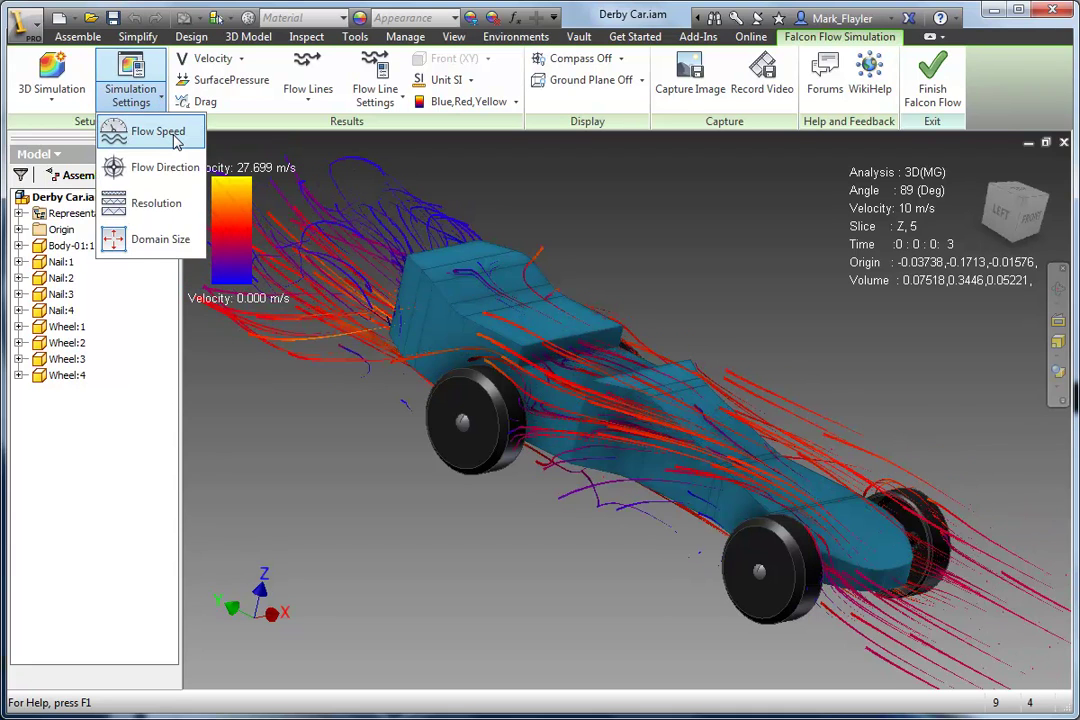
pyautogui.click(176, 141)
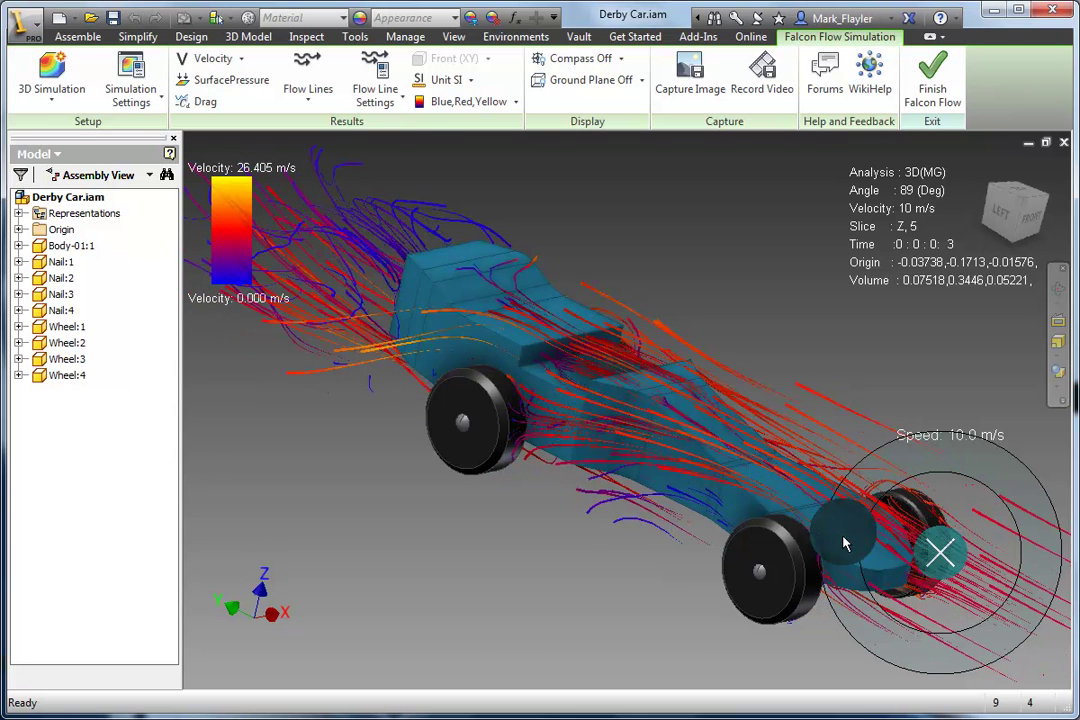
pyautogui.moveTo(607, 583); pyautogui.dragTo(465, 555, button='middle')
pyautogui.moveTo(848, 512)
pyautogui.mouseDown()
pyautogui.moveTo(864, 483)
pyautogui.moveTo(856, 492)
pyautogui.mouseUp()
pyautogui.click(938, 556)
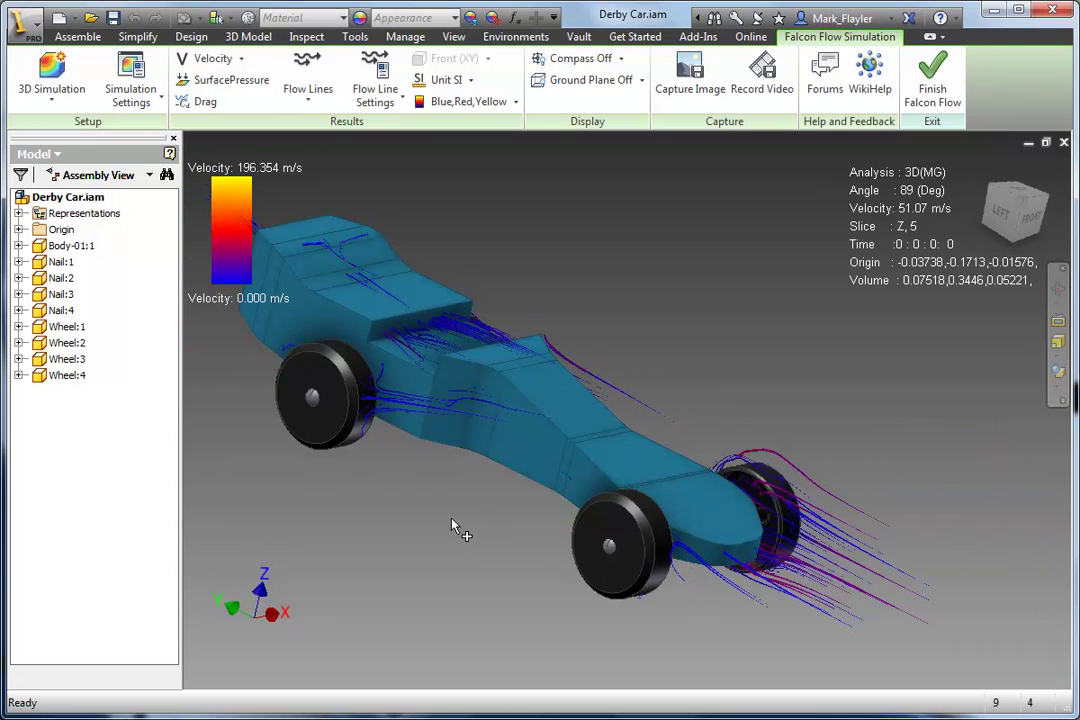
pyautogui.moveTo(422, 513); pyautogui.dragTo(525, 530)
pyautogui.press('Escape')
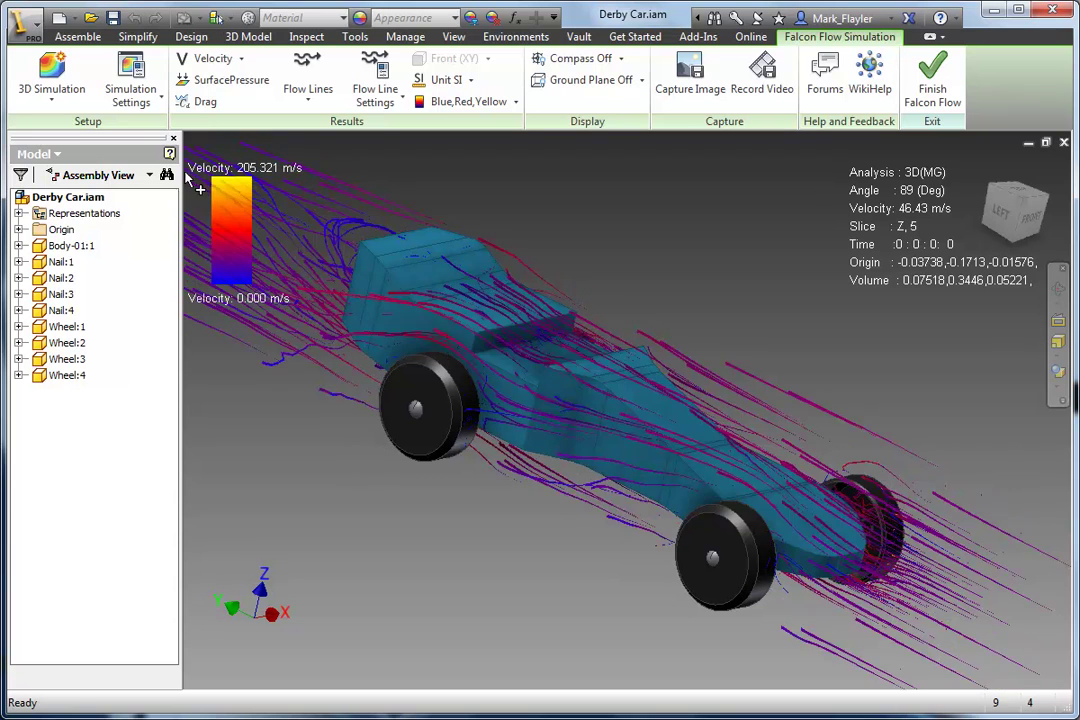
# Turn the simulation Resolution dial up to 135 and apply it.
pyautogui.click(154, 104)
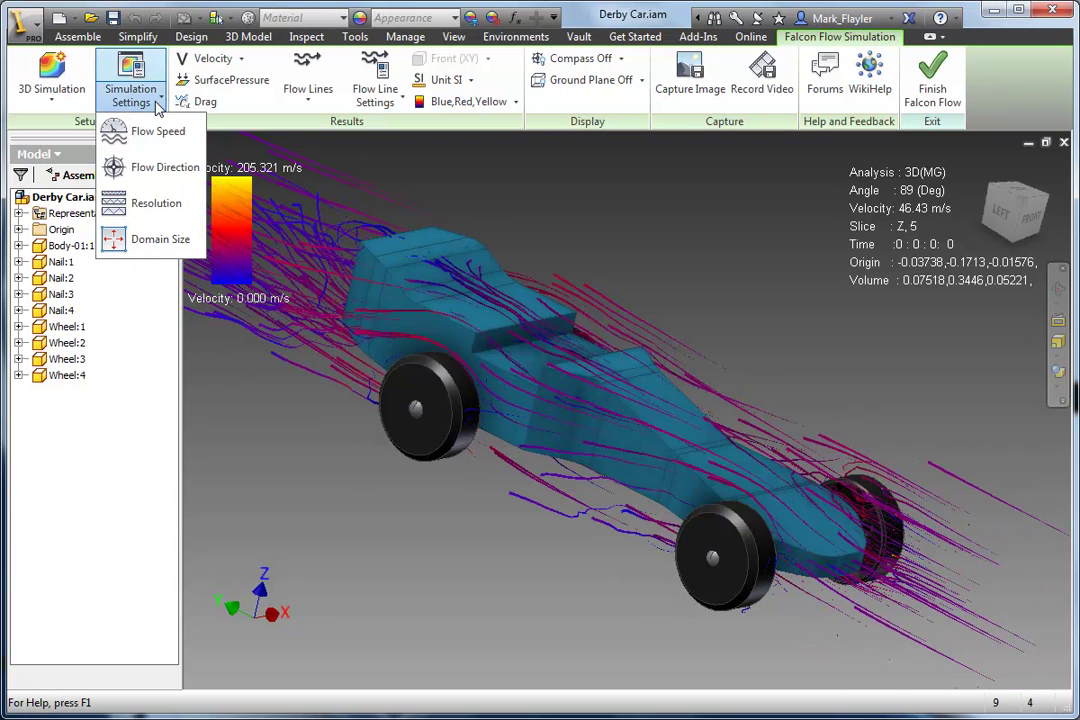
pyautogui.click(157, 204)
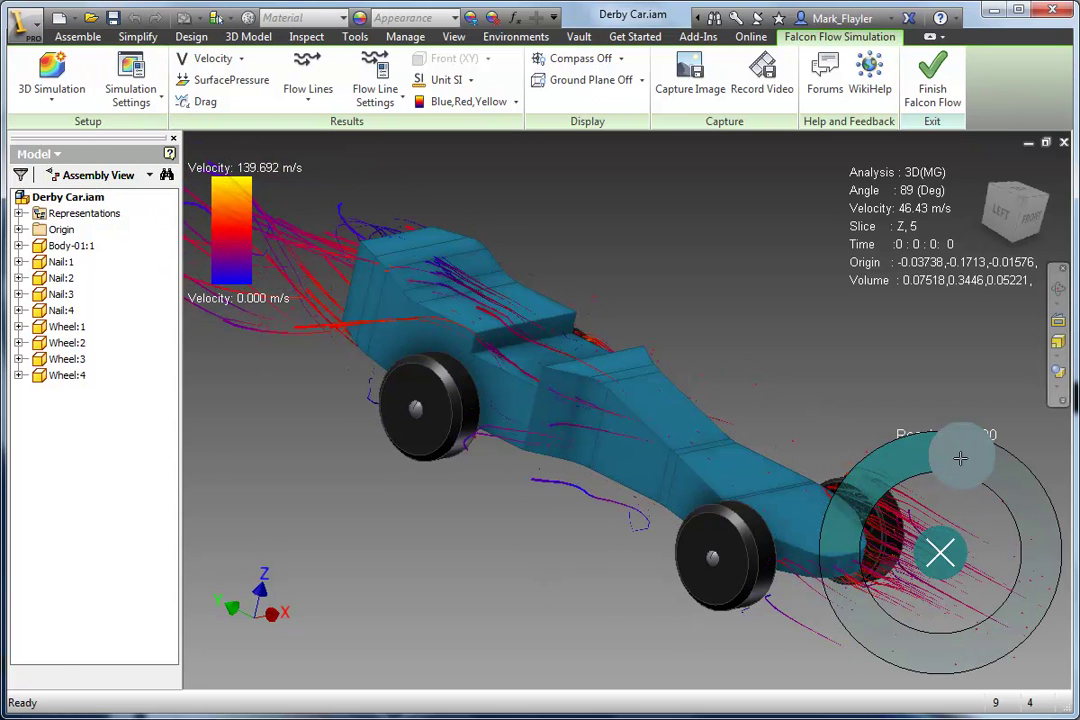
pyautogui.moveTo(980, 478); pyautogui.dragTo(1025, 497)
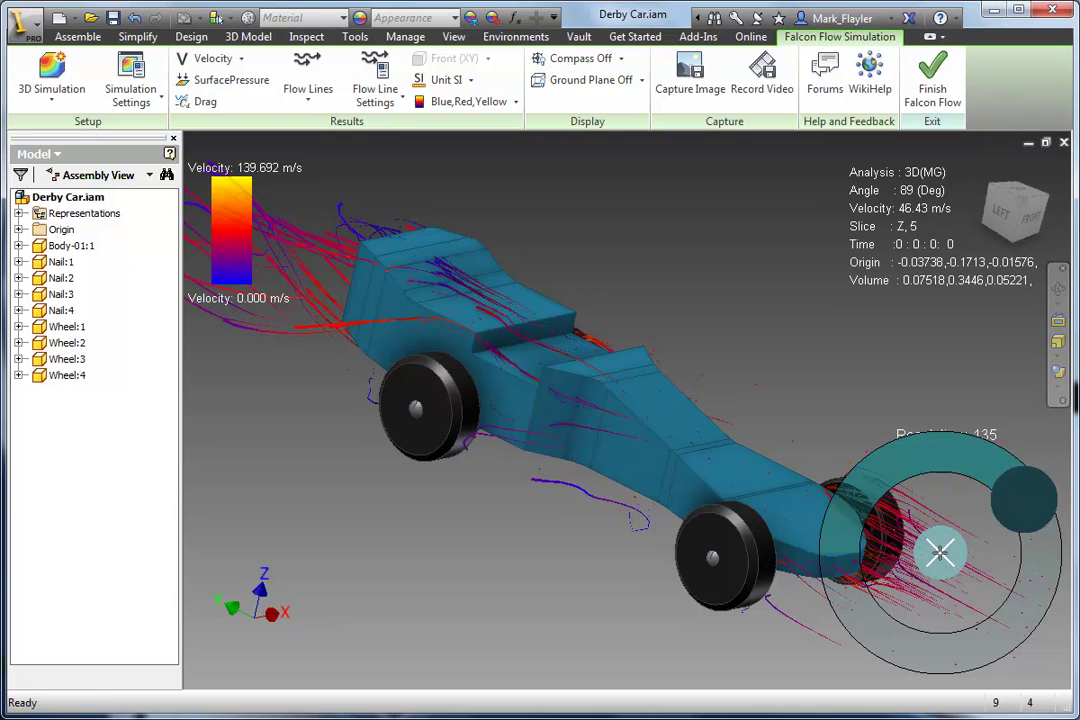
pyautogui.click(940, 552)
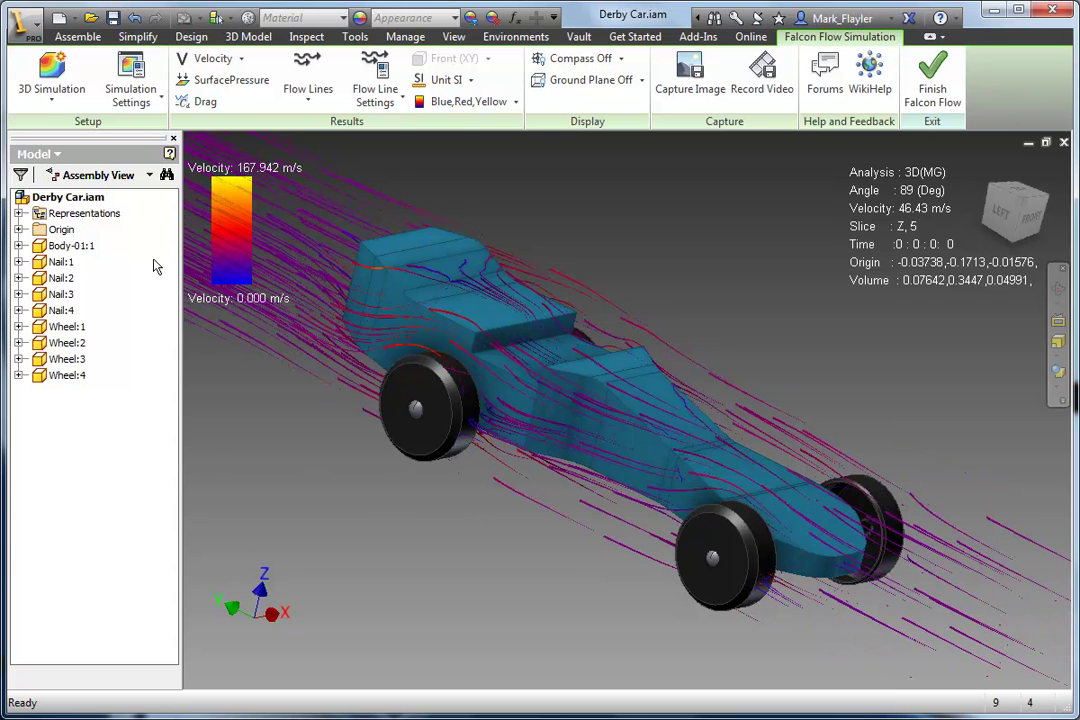
pyautogui.click(140, 95)
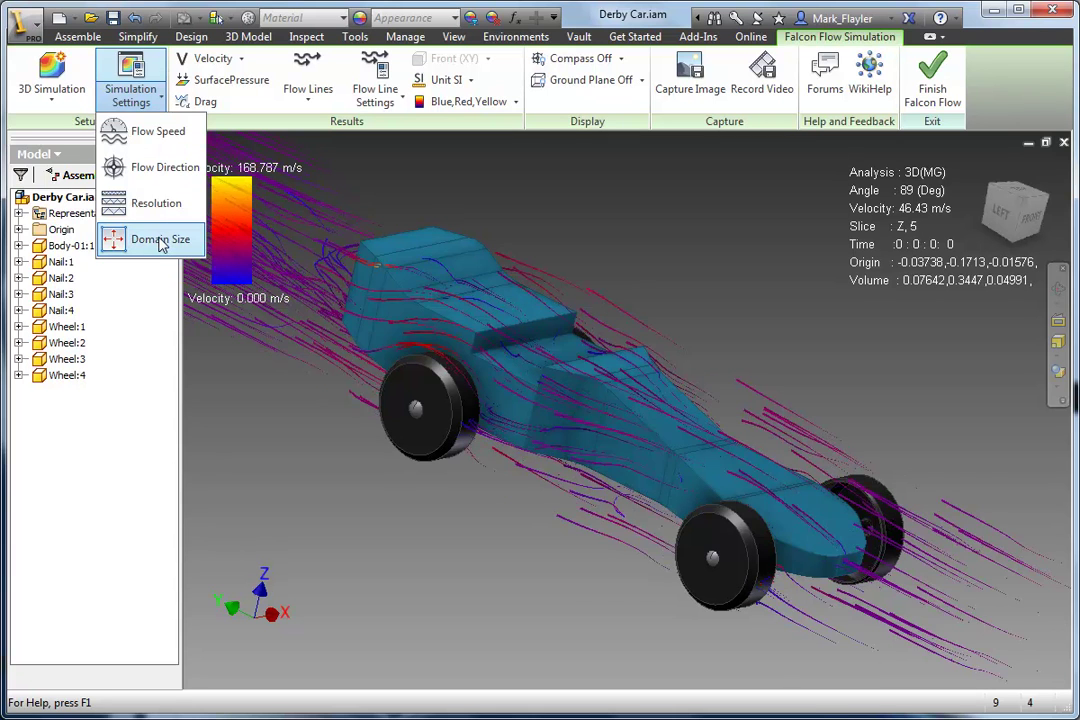
pyautogui.click(252, 422)
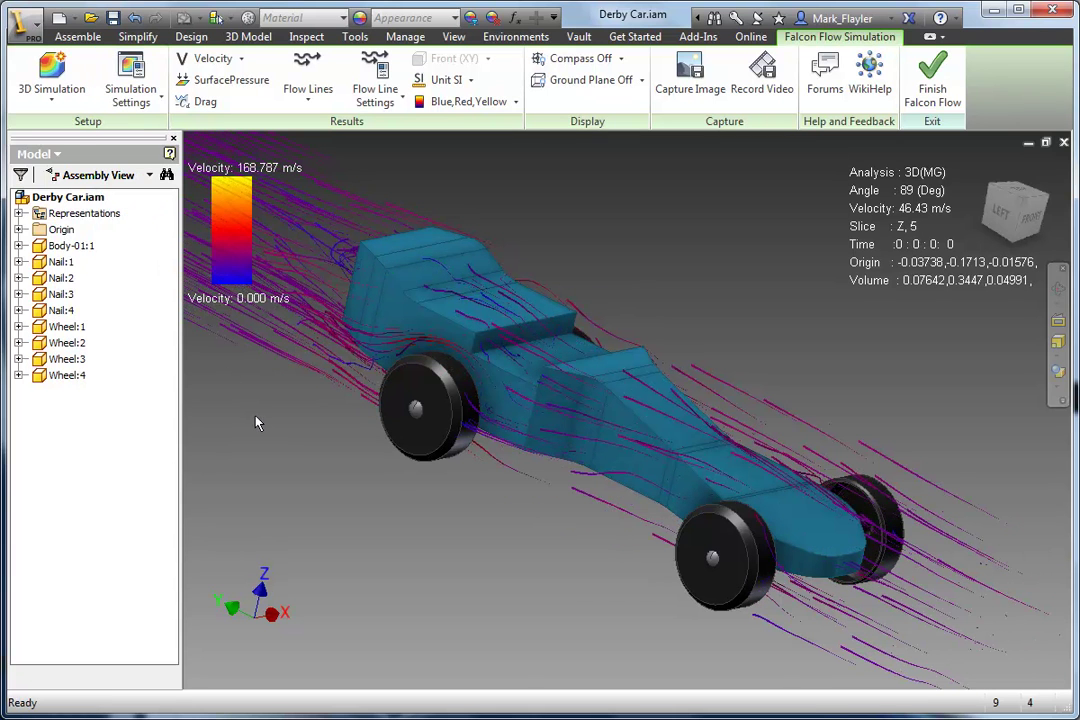
pyautogui.click(241, 60)
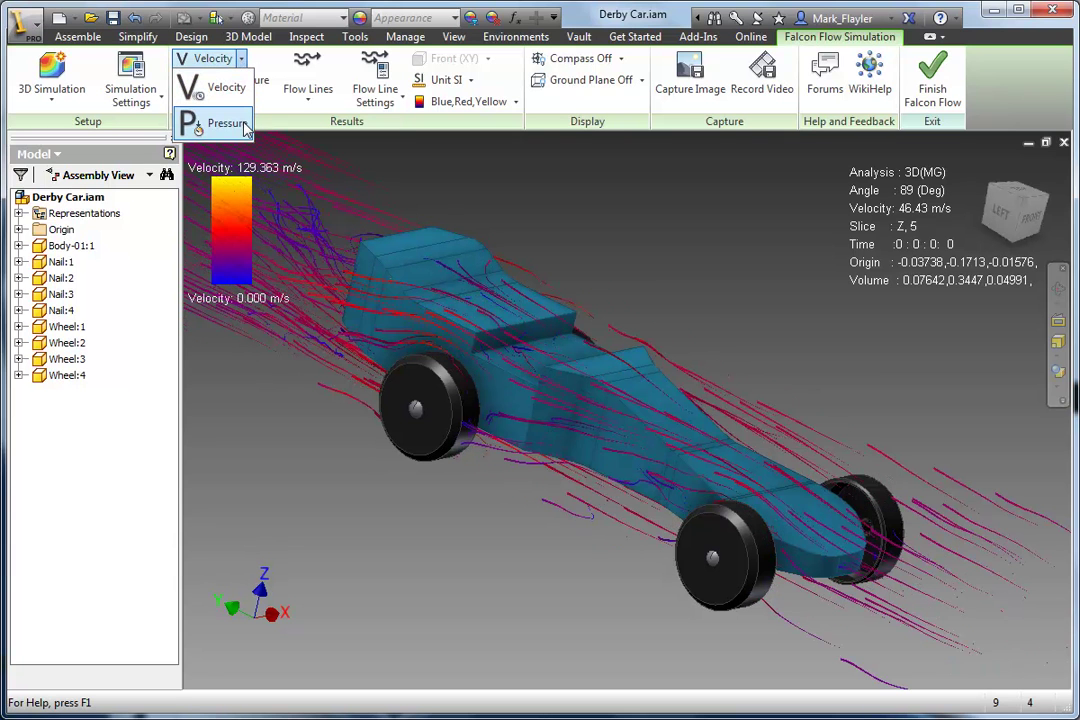
pyautogui.click(550, 183)
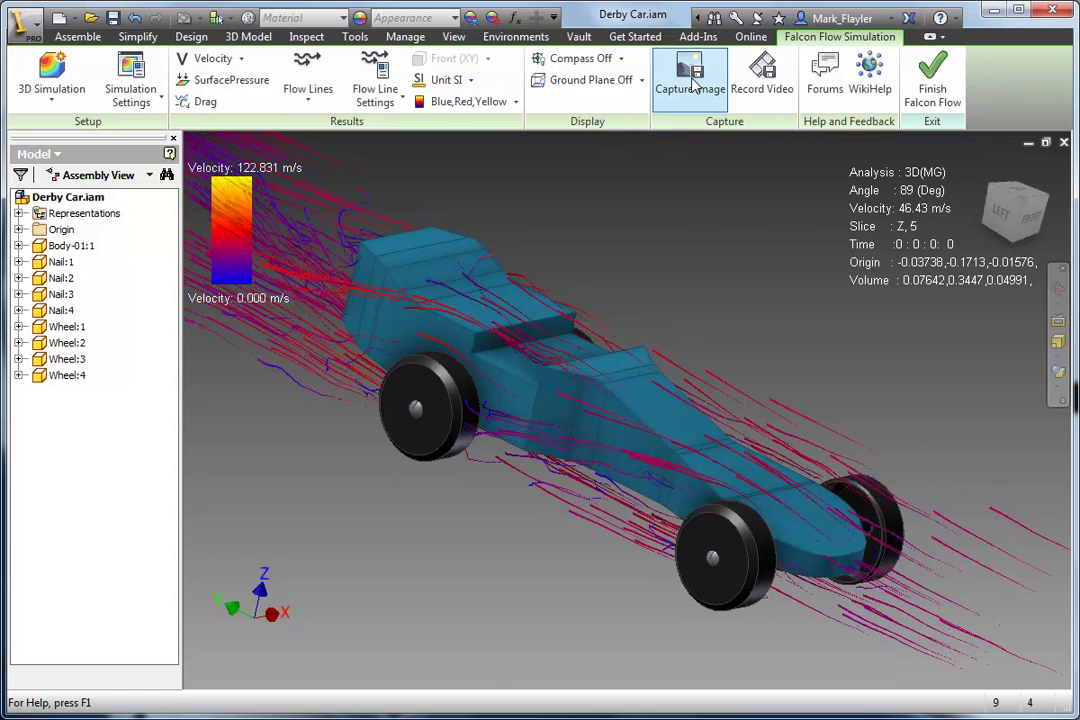
pyautogui.click(763, 90)
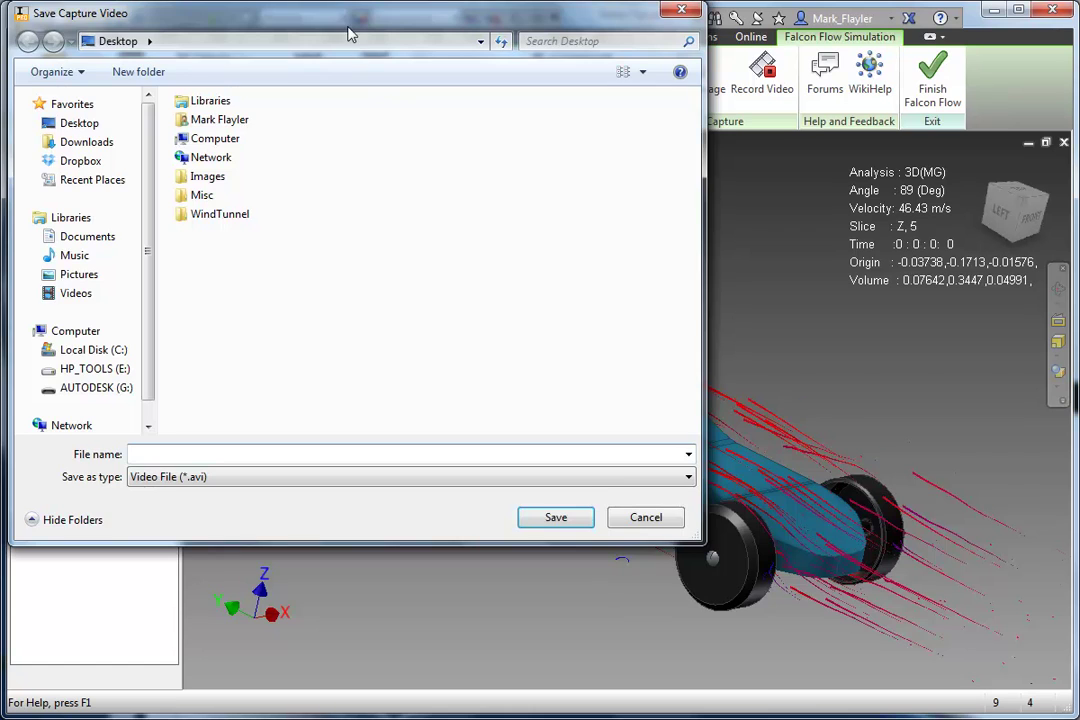
pyautogui.moveTo(350, 31); pyautogui.dragTo(420, 112)
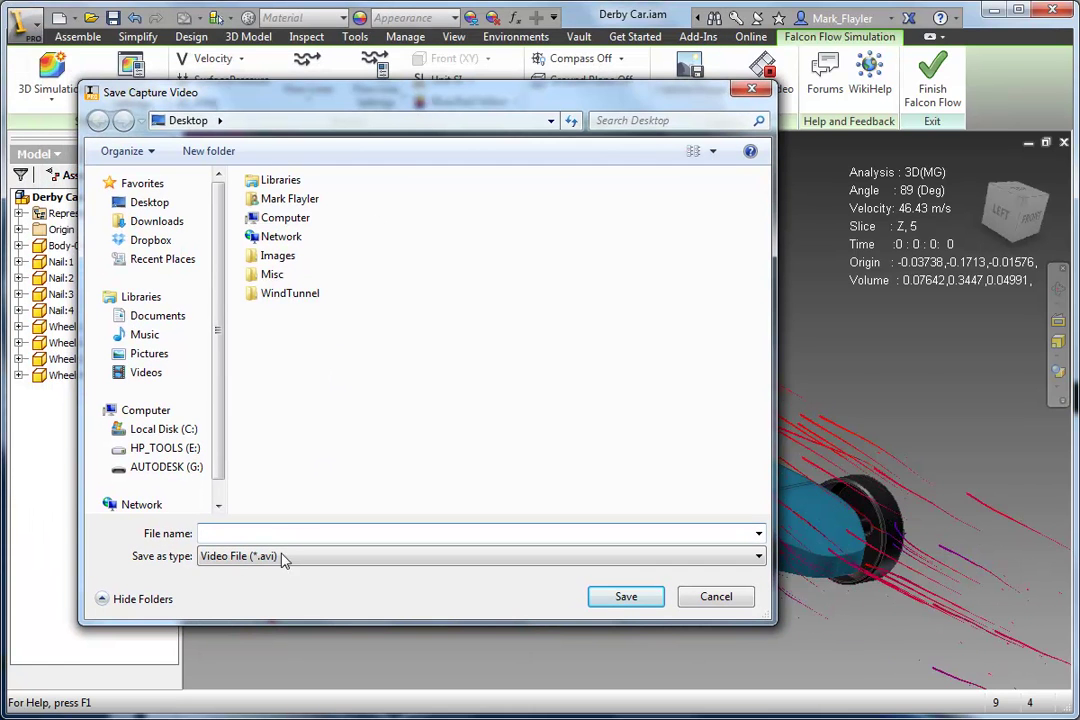
pyautogui.click(282, 557)
pyautogui.click(290, 560)
pyautogui.click(284, 560)
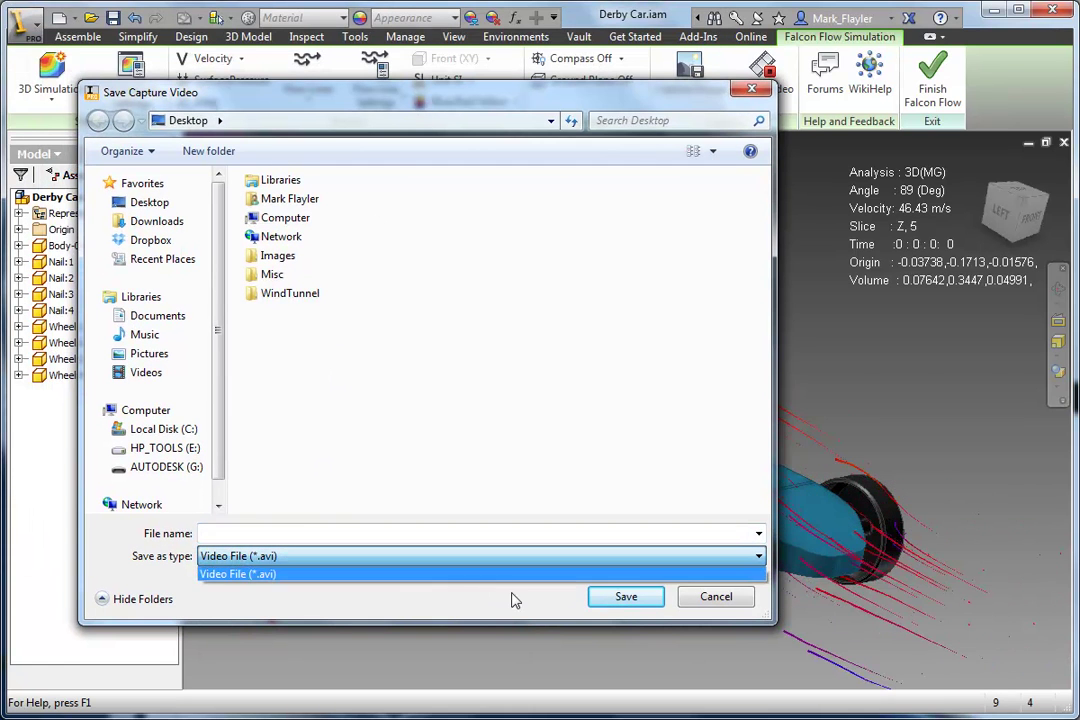
pyautogui.click(530, 605)
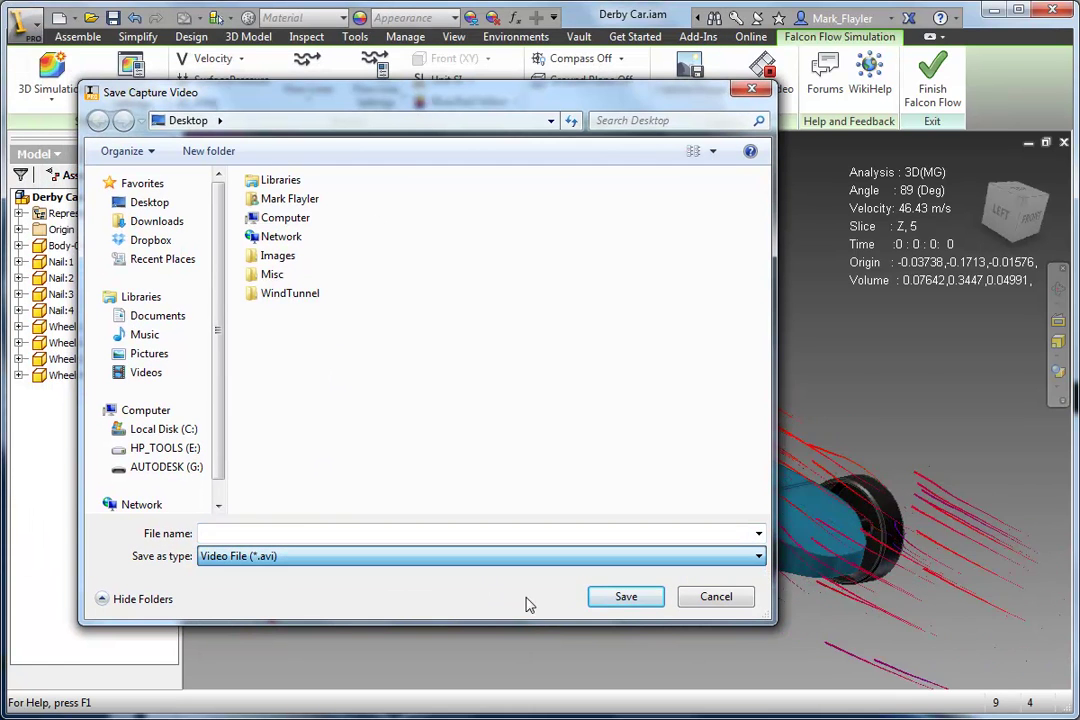
pyautogui.click(699, 600)
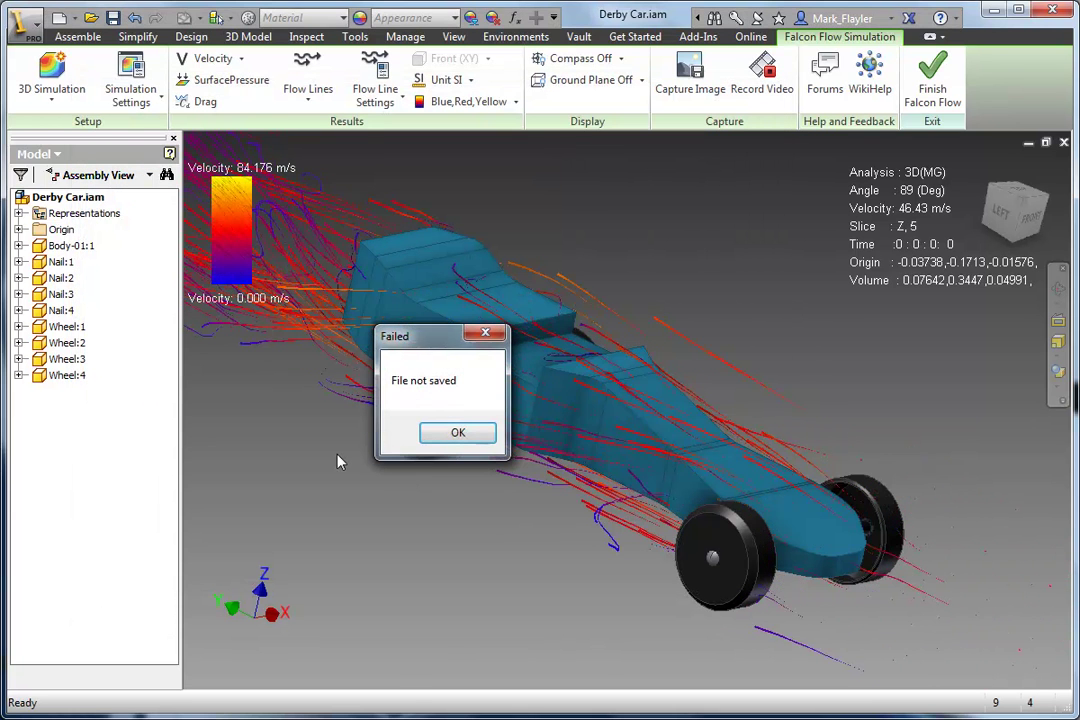
pyautogui.click(430, 438)
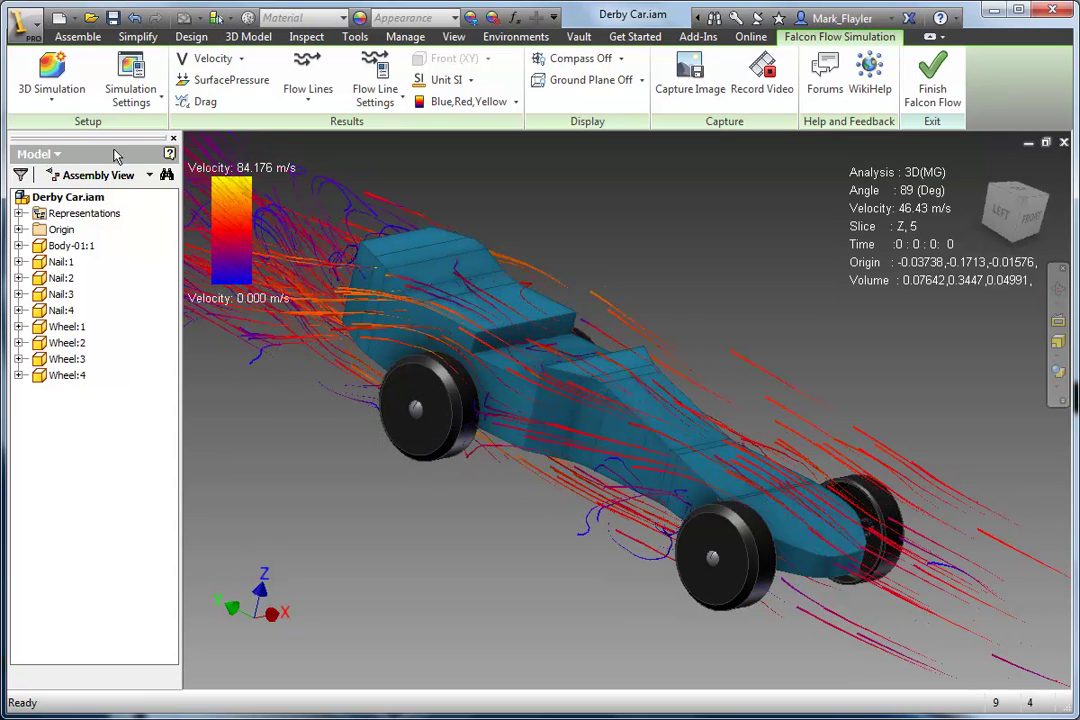
pyautogui.click(51, 95)
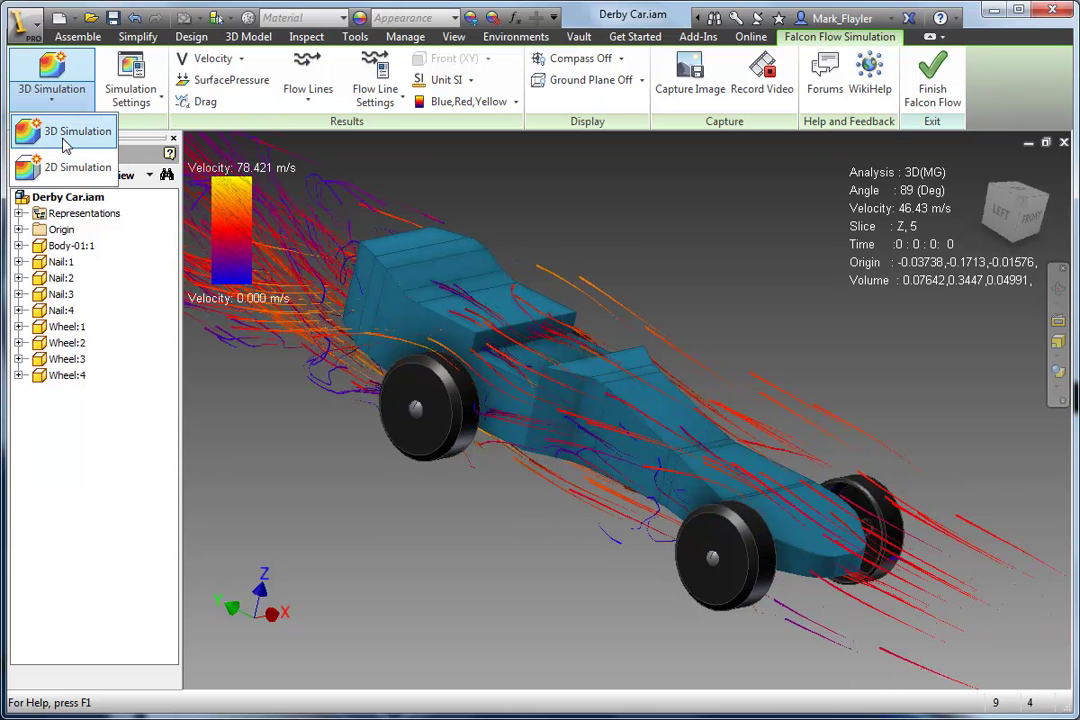
# Switch to a 2D Simulation and inspect the flat flow slice from below.
pyautogui.click(80, 166)
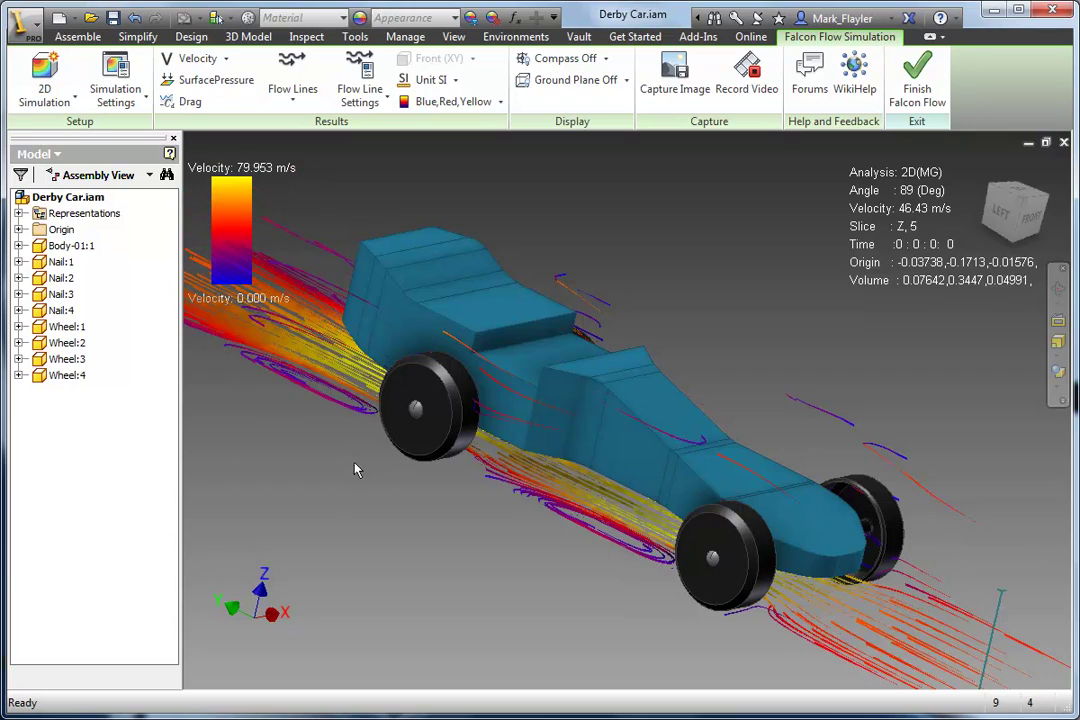
pyautogui.keyDown('shift'); pyautogui.moveTo(501, 528); pyautogui.dragTo(482, 452, button='middle'); pyautogui.keyUp('shift')
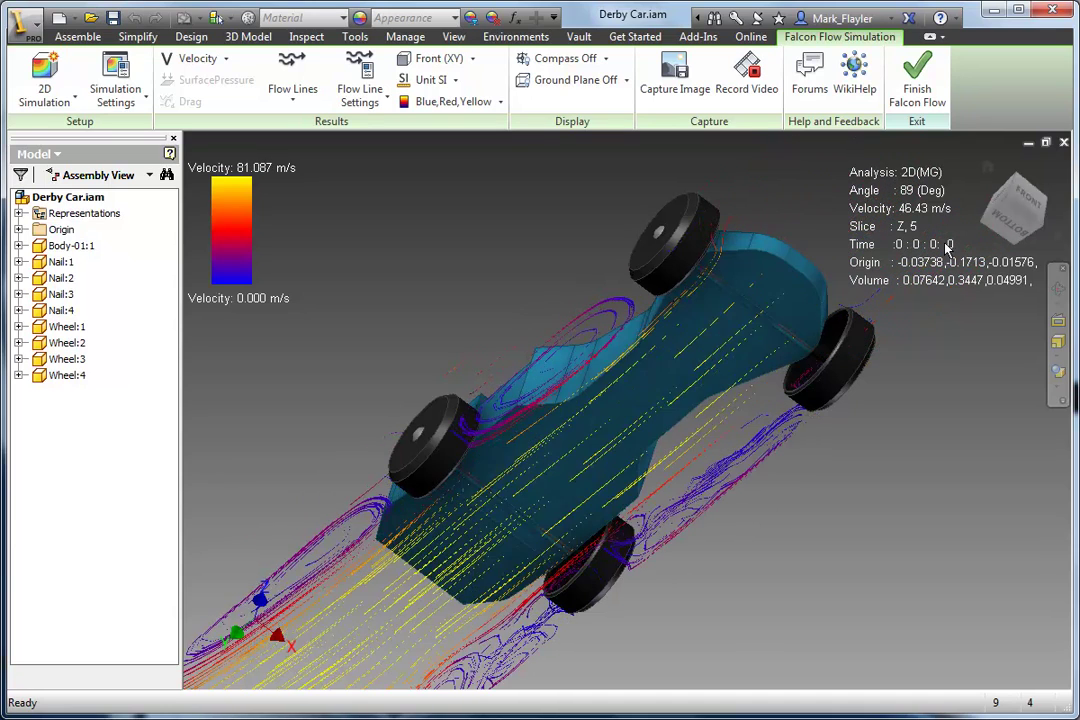
pyautogui.click(1003, 226)
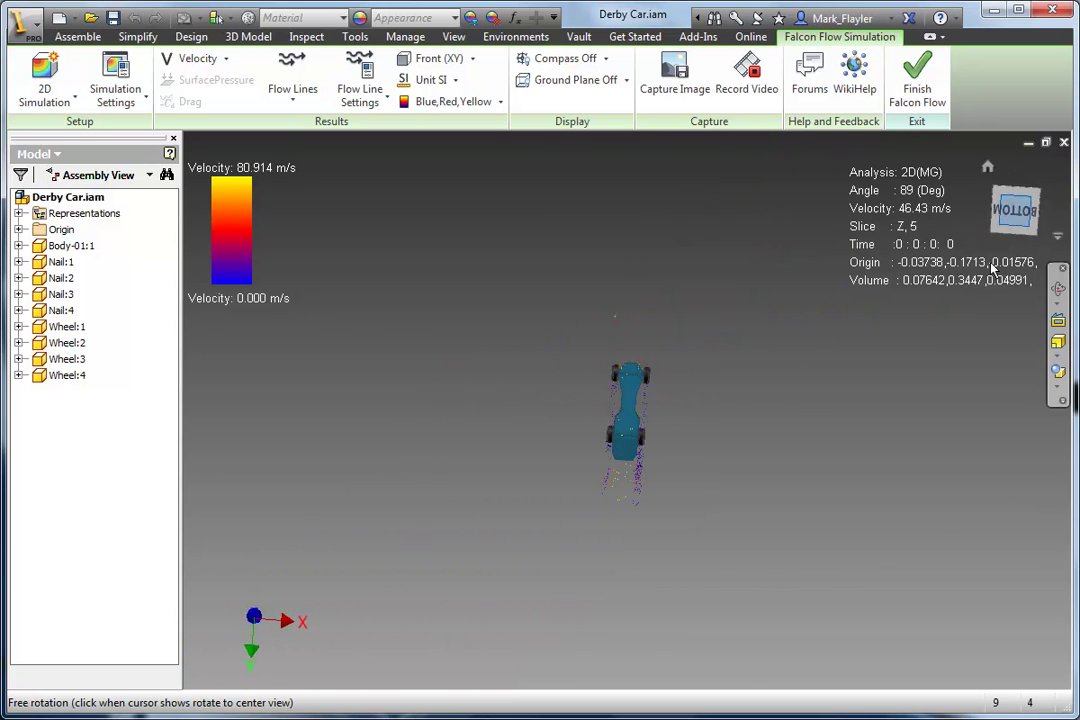
pyautogui.scroll(5, 631, 440)
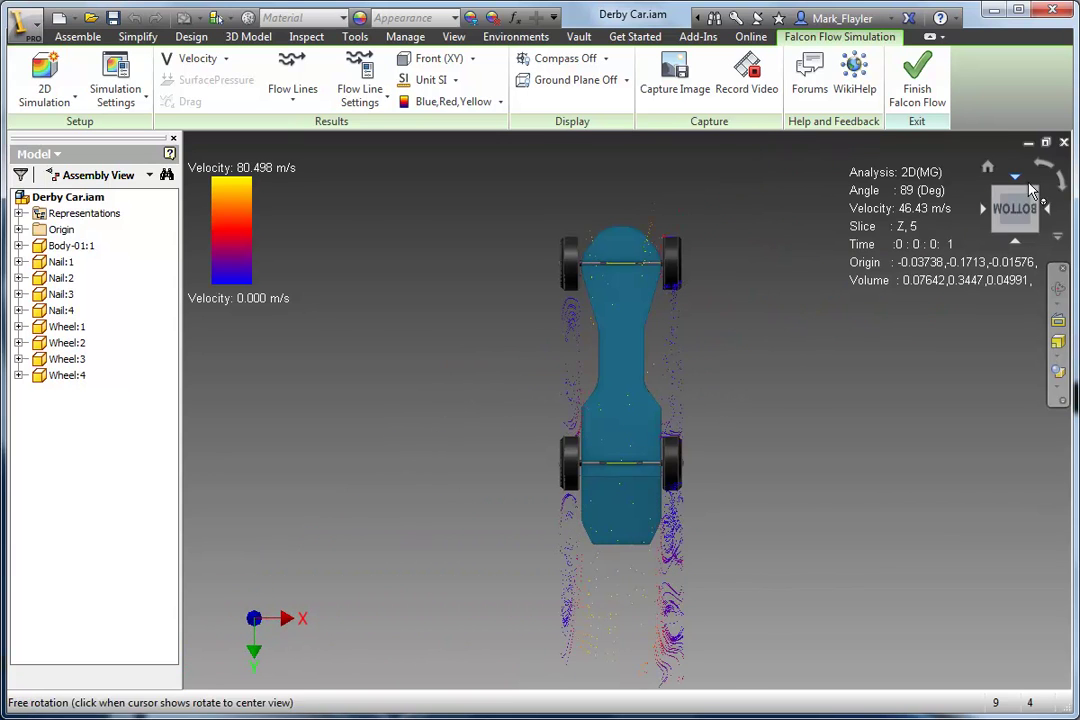
pyautogui.click(1040, 172)
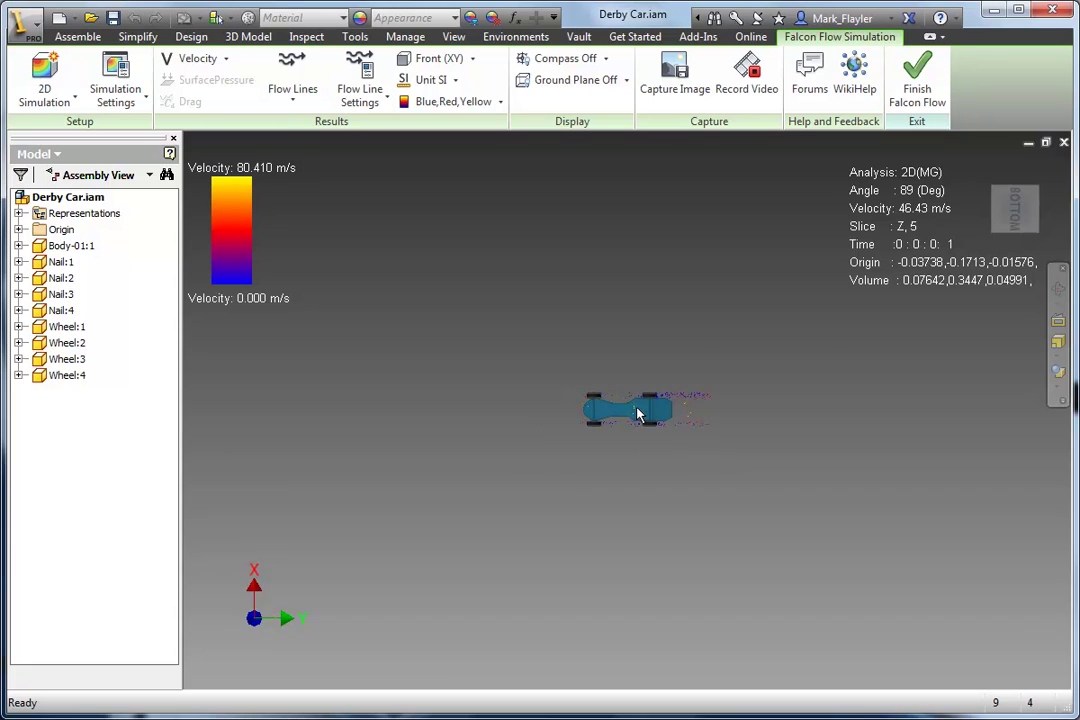
pyautogui.scroll(5, 638, 414)
pyautogui.scroll(3, 635, 413)
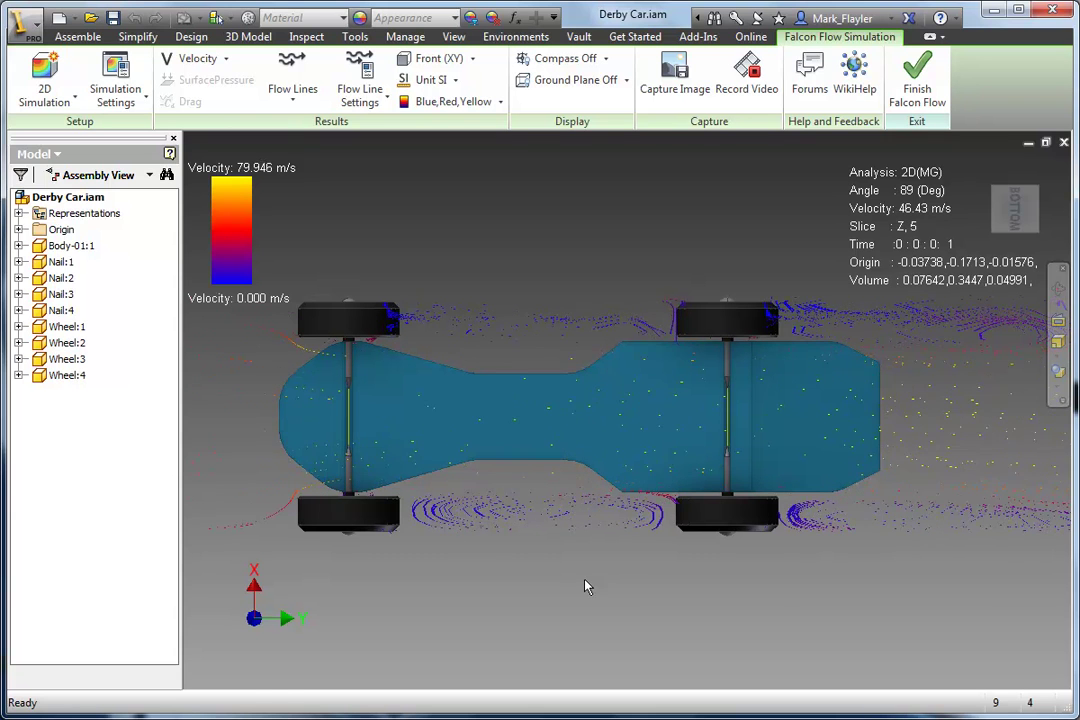
# Inspect the 2D flow from the right side, from above, and in front perspective.
pyautogui.click(1016, 181)
pyautogui.click(1018, 183)
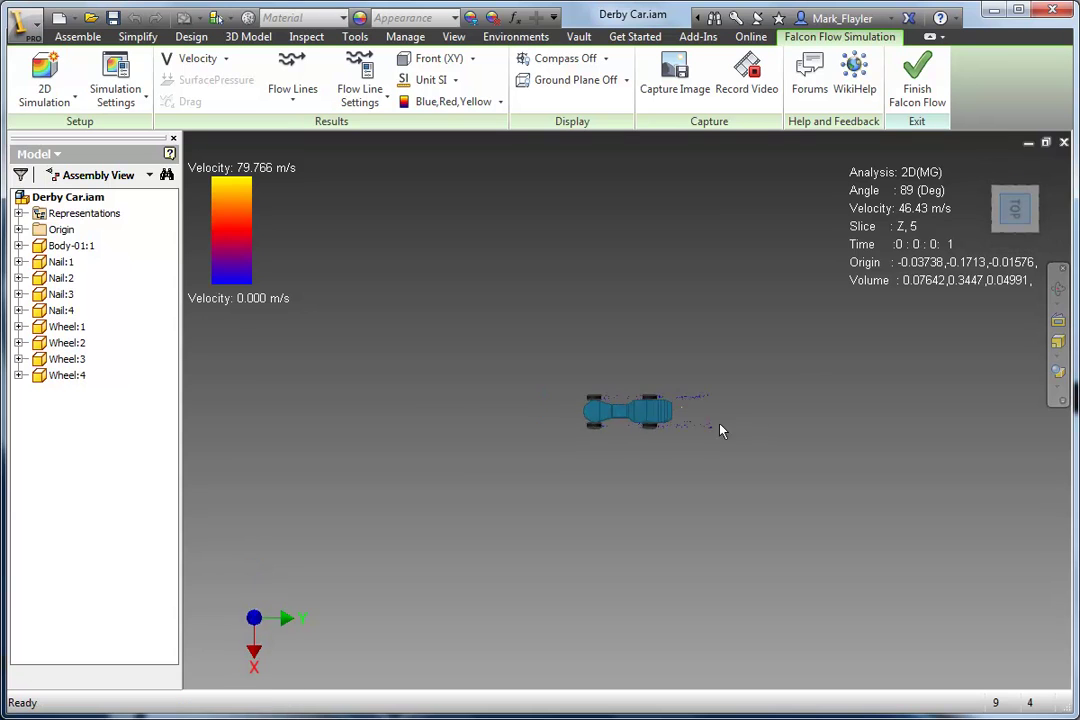
pyautogui.scroll(5, 652, 418)
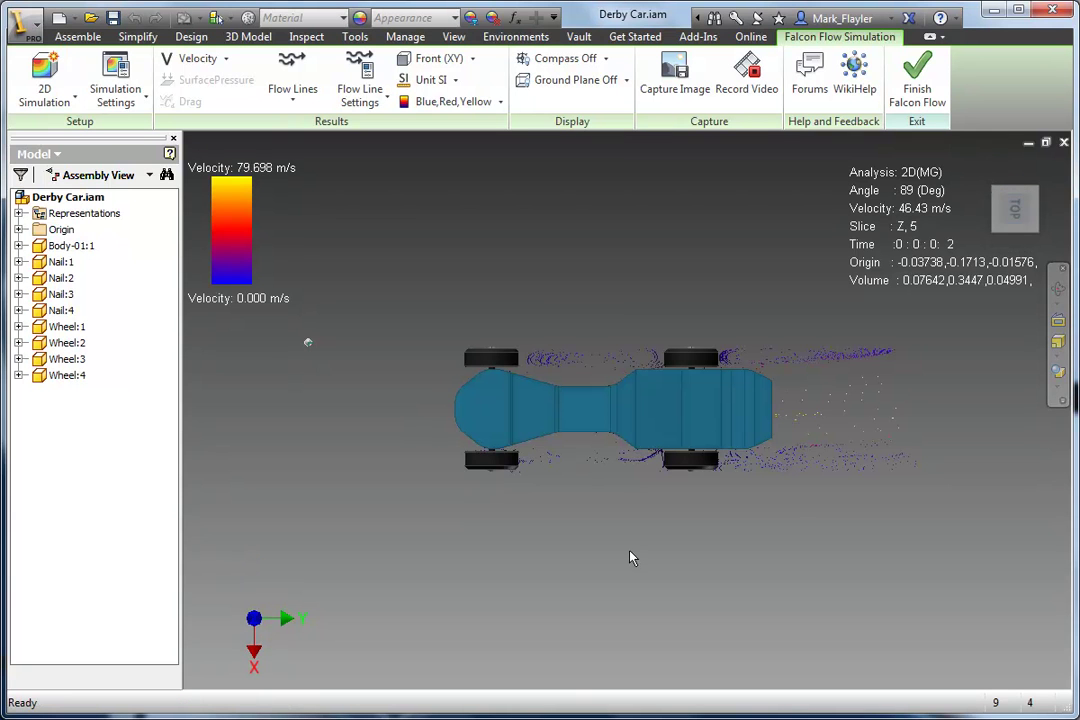
pyautogui.keyDown('shift'); pyautogui.moveTo(590, 452); pyautogui.dragTo(687, 402, button='middle'); pyautogui.keyUp('shift')
pyautogui.scroll(3, 655, 497)
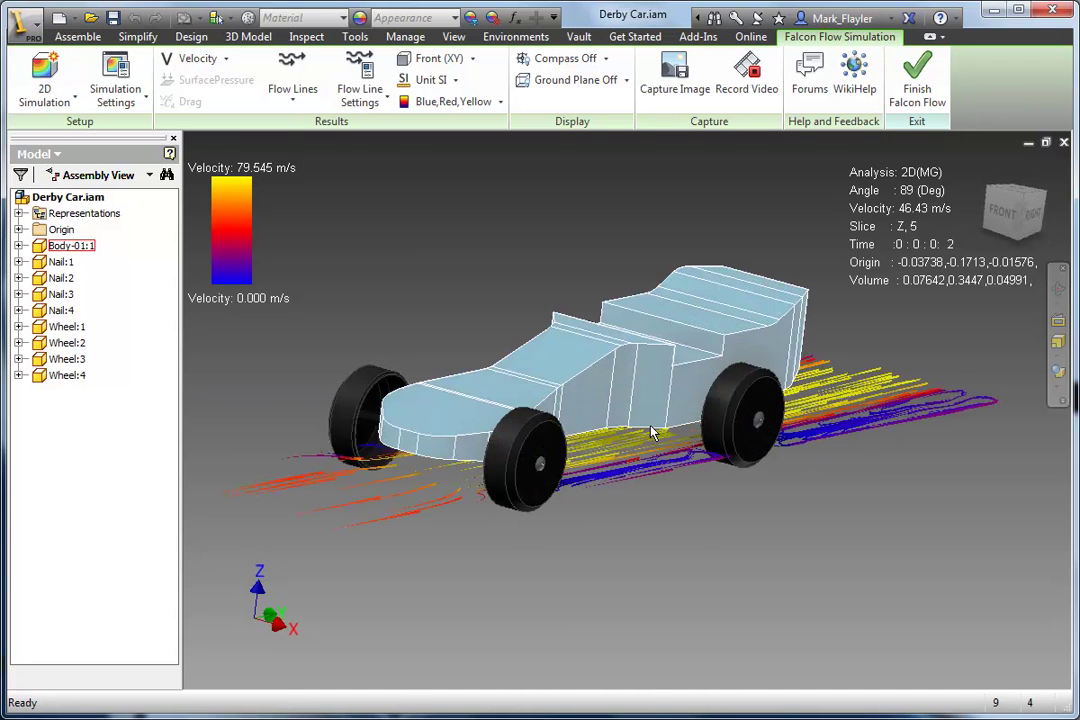
pyautogui.click(74, 96)
# Return to 3D Simulation and display the airflow as Particles instead of lines.
pyautogui.click(70, 133)
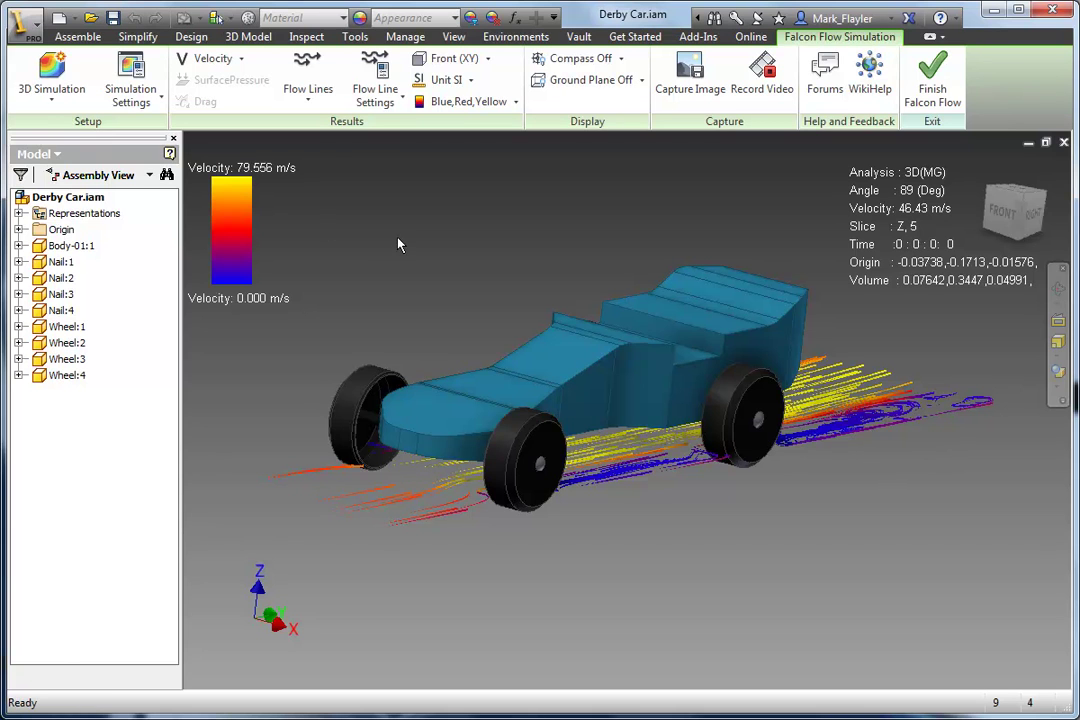
pyautogui.click(404, 104)
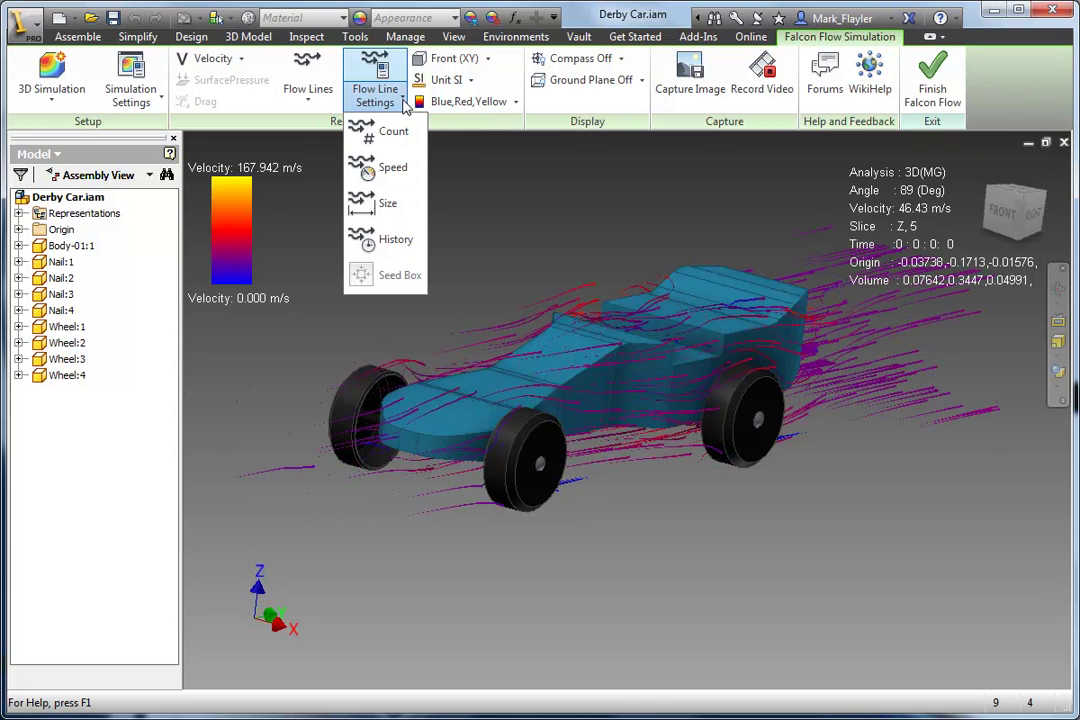
pyautogui.click(310, 104)
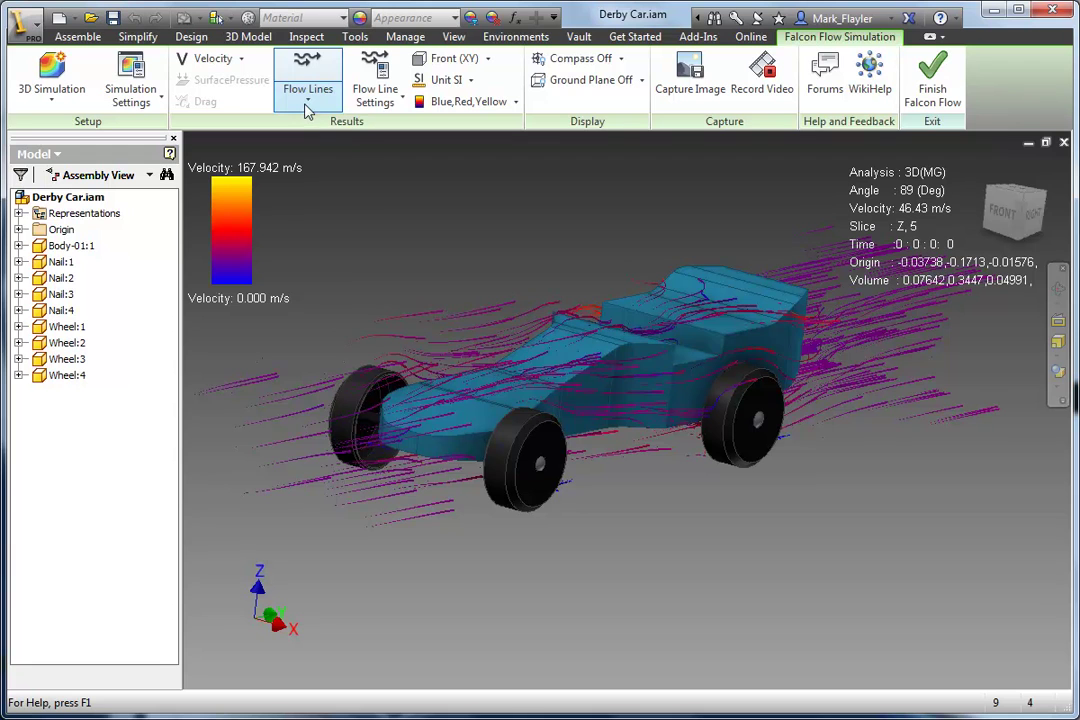
pyautogui.click(307, 108)
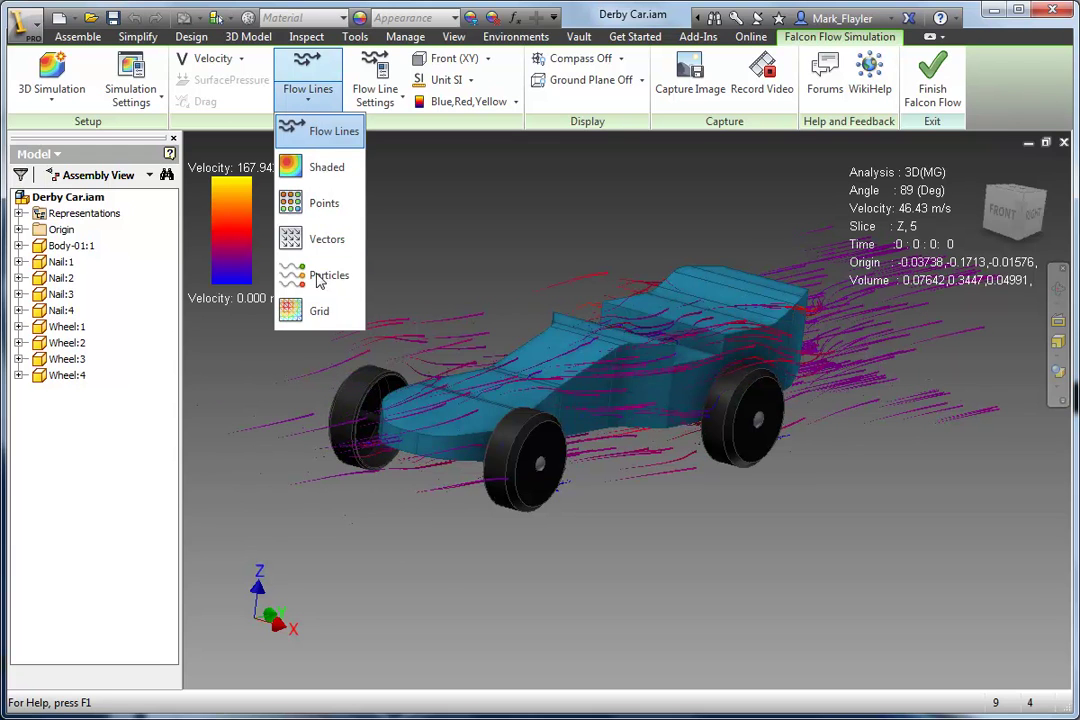
pyautogui.click(320, 276)
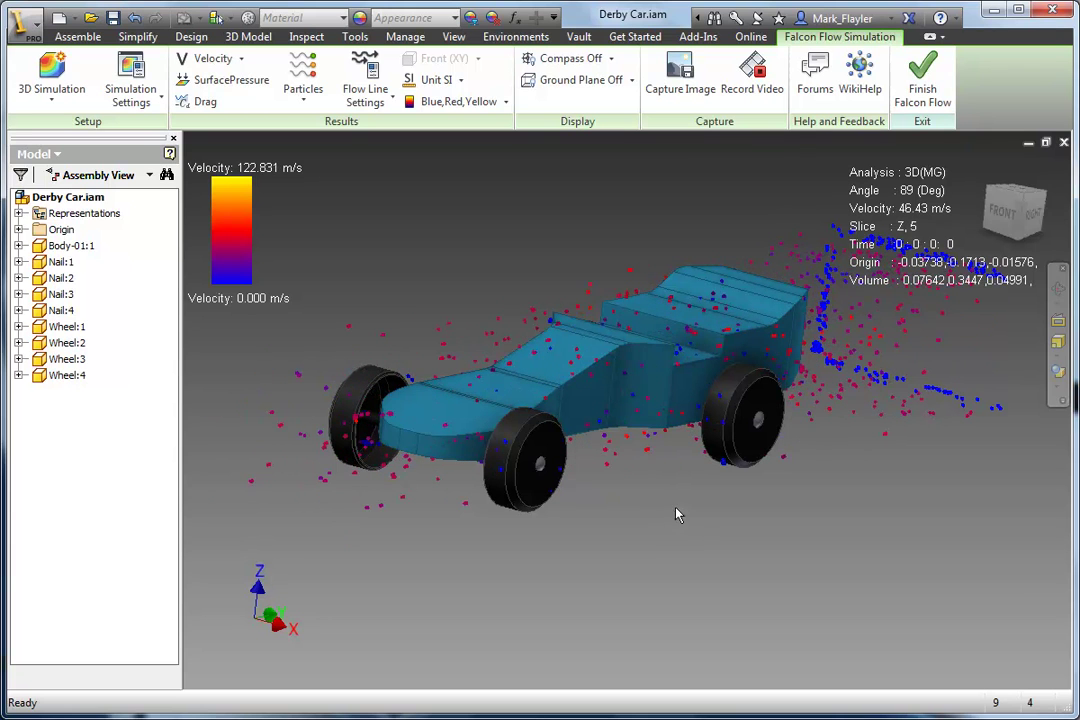
# View the car zoomed in from the RIGHT side and switch the display back to Flow Lines.
pyautogui.click(1036, 228)
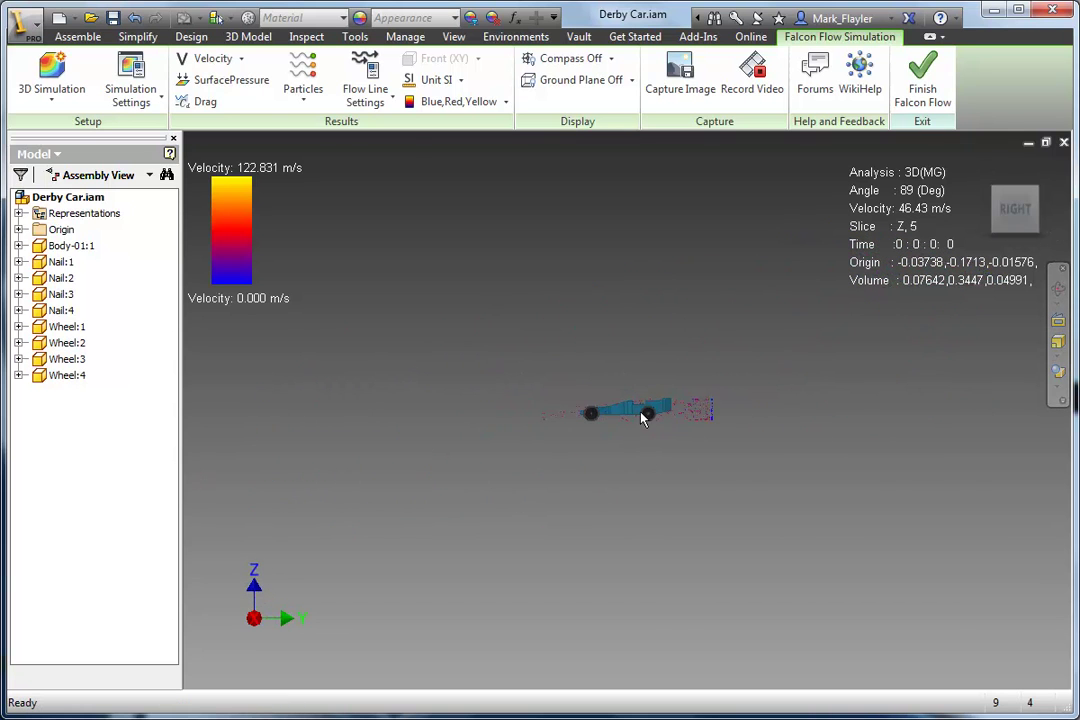
pyautogui.scroll(5, 635, 417)
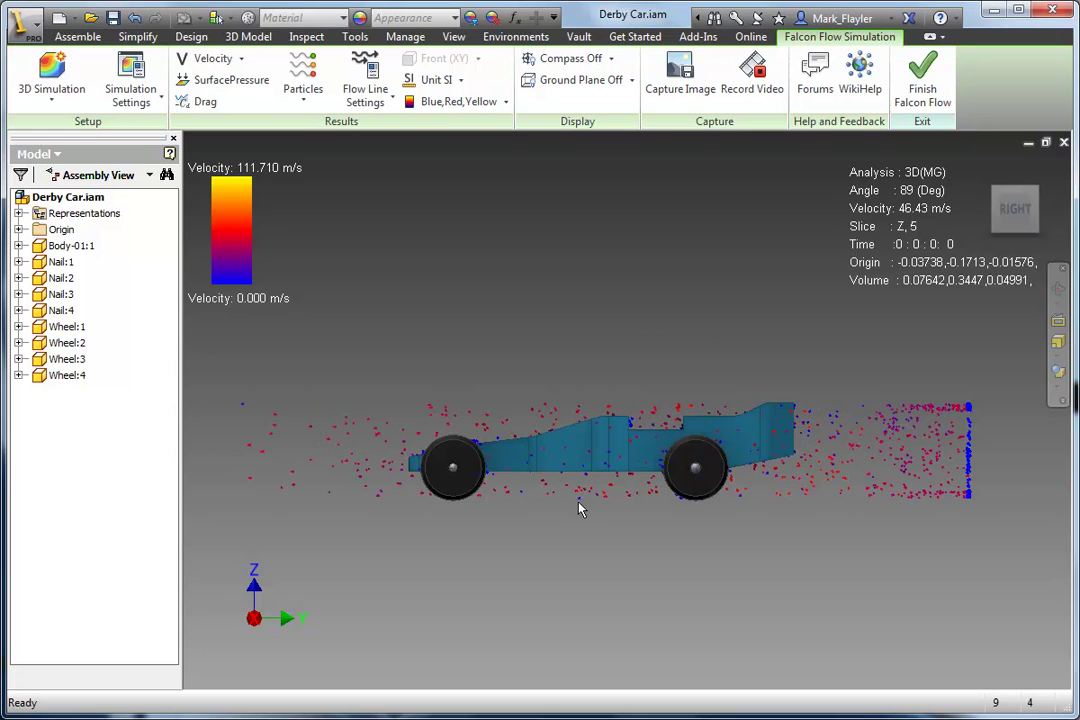
pyautogui.scroll(3, 580, 510)
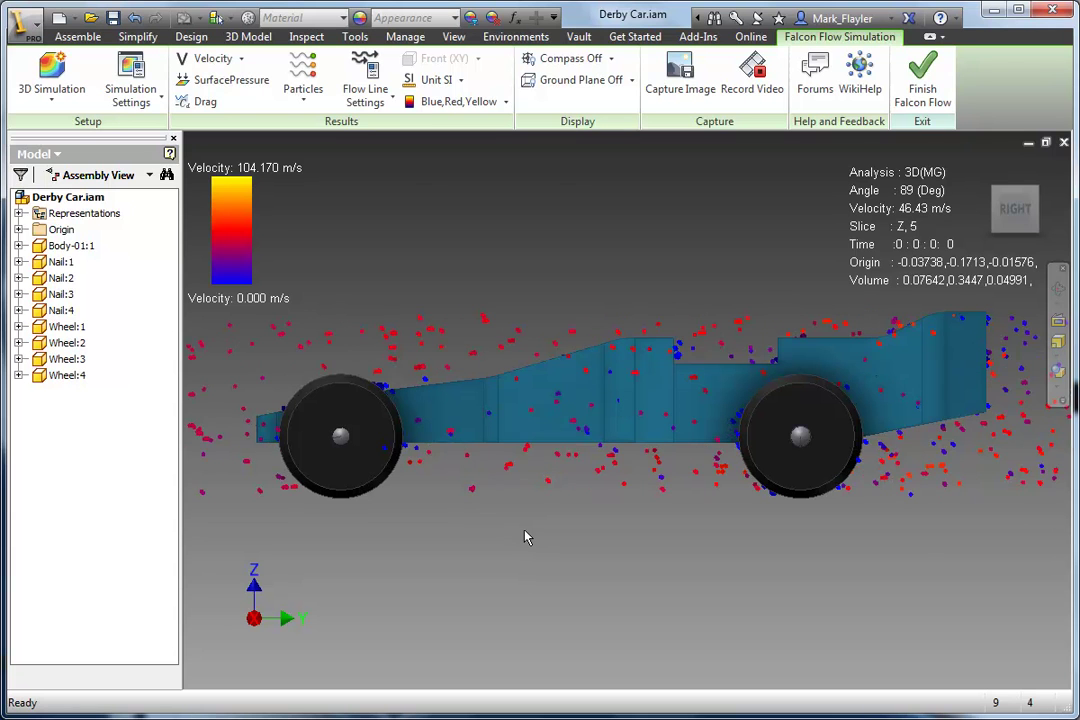
pyautogui.click(300, 102)
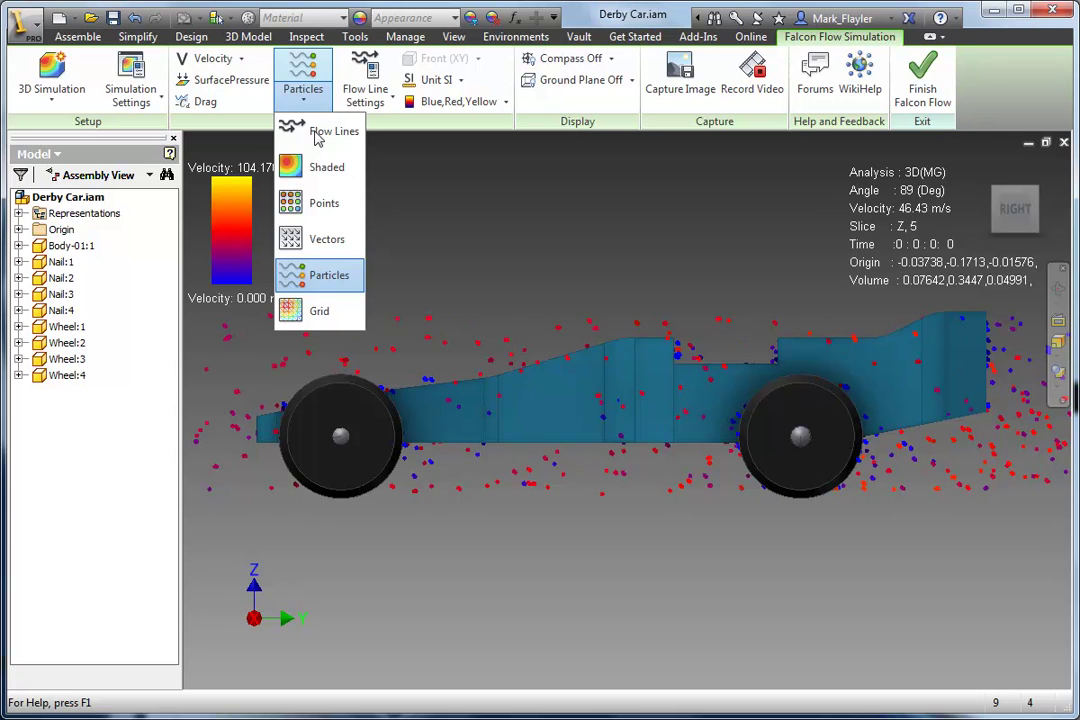
pyautogui.click(320, 133)
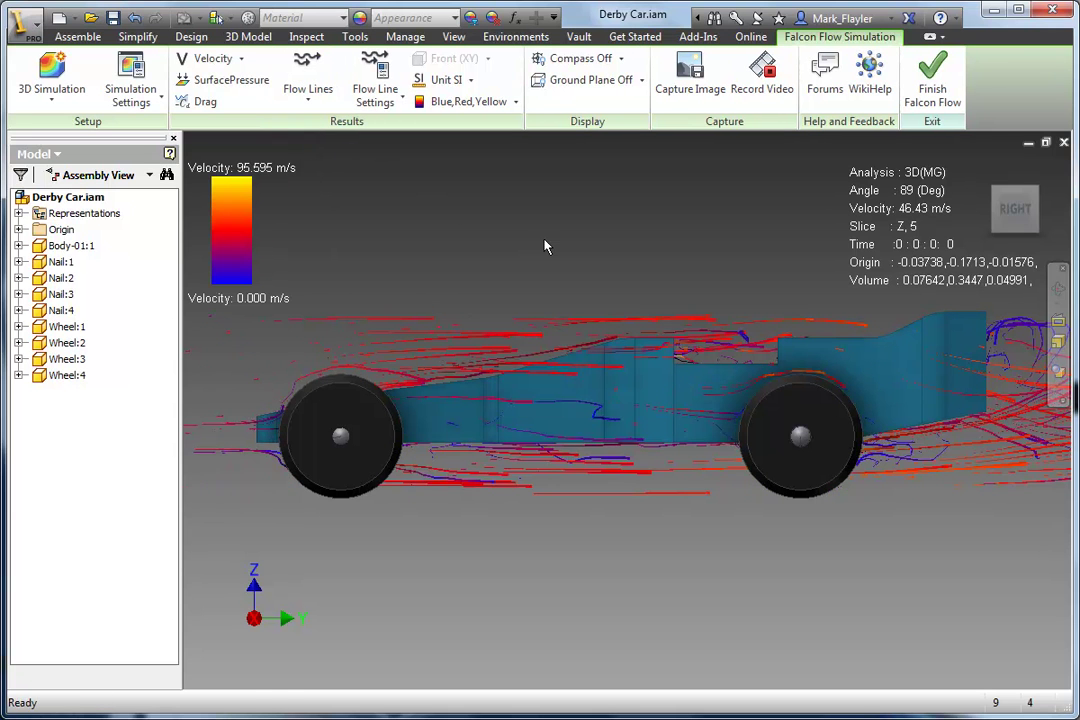
# Orbit to a higher three-quarter view and render the car in the Watercolor style.
pyautogui.moveTo(1000, 197)
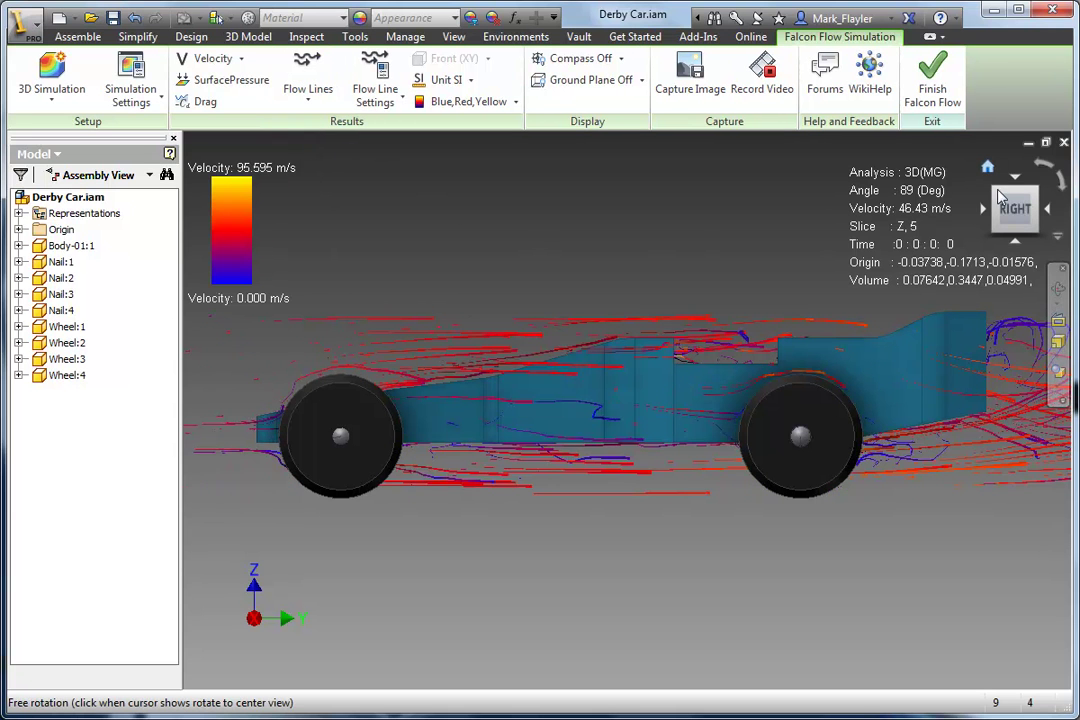
pyautogui.moveTo(730, 280); pyautogui.dragTo(735, 306)
pyautogui.moveTo(651, 458); pyautogui.dragTo(700, 460, button='middle')
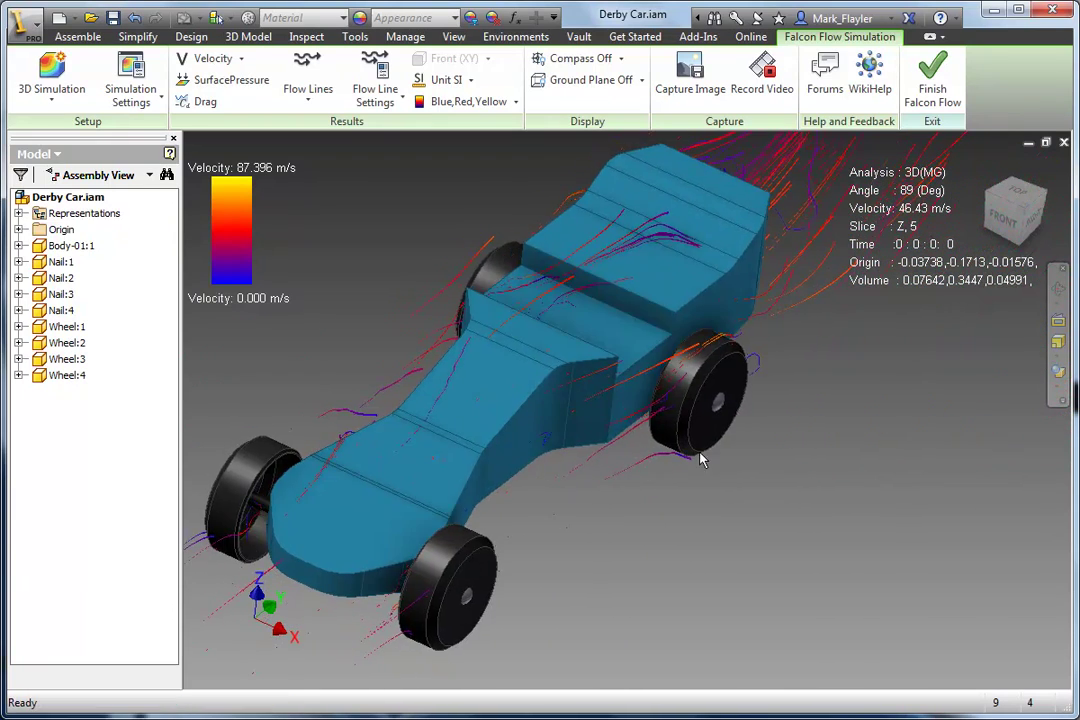
pyautogui.click(1062, 398)
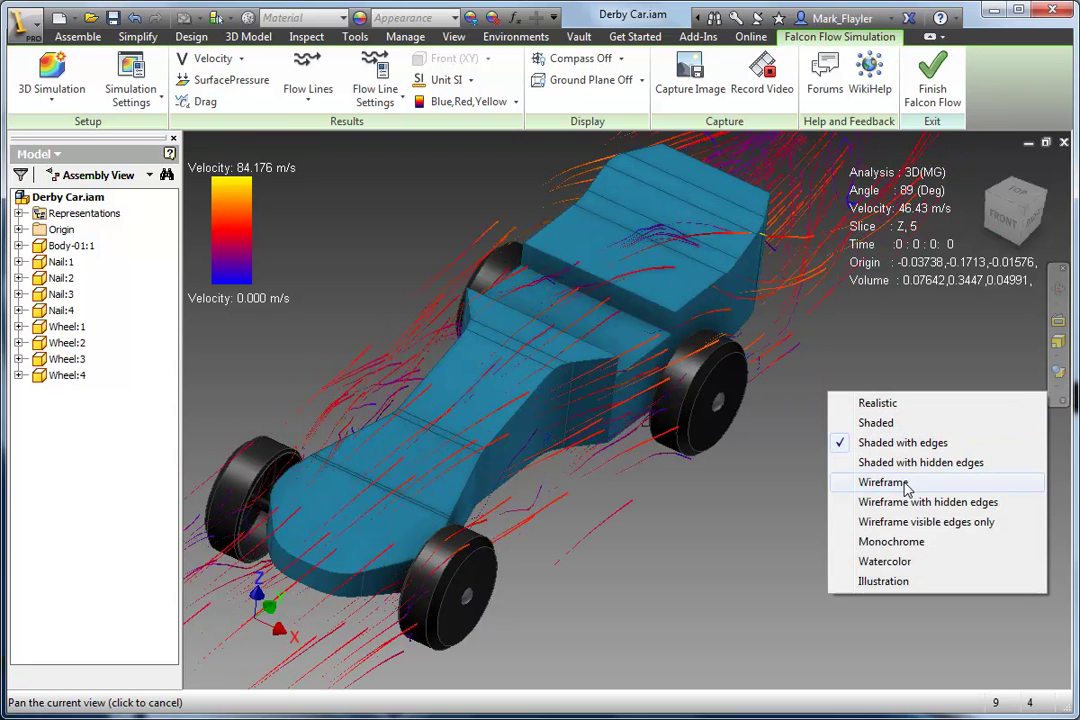
pyautogui.click(893, 564)
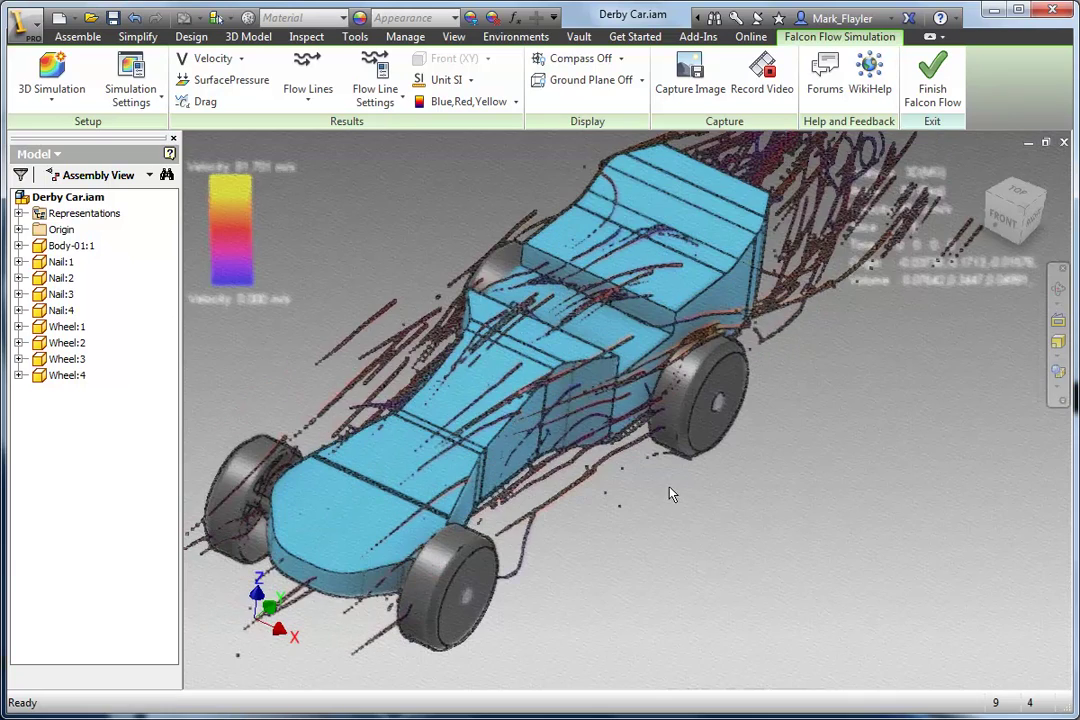
# Orbit to a lower side angle and switch to Wireframe with visible edges only.
pyautogui.keyDown('shift'); pyautogui.moveTo(708, 500); pyautogui.dragTo(694, 475, button='middle'); pyautogui.keyUp('shift')
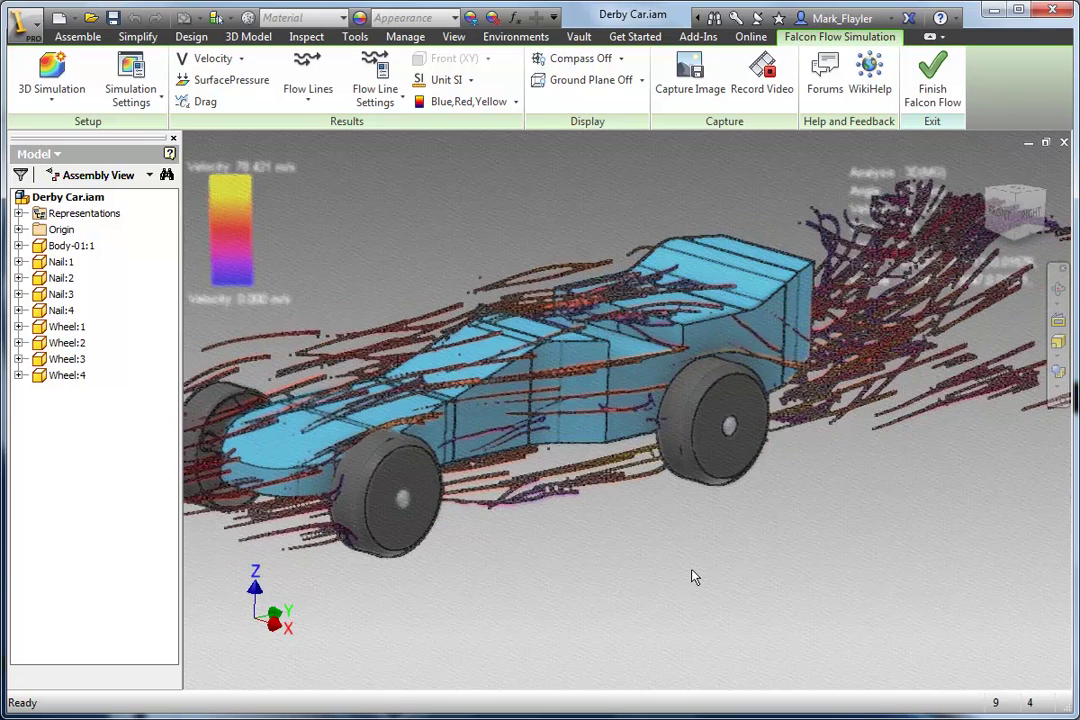
pyautogui.rightClick(1059, 396)
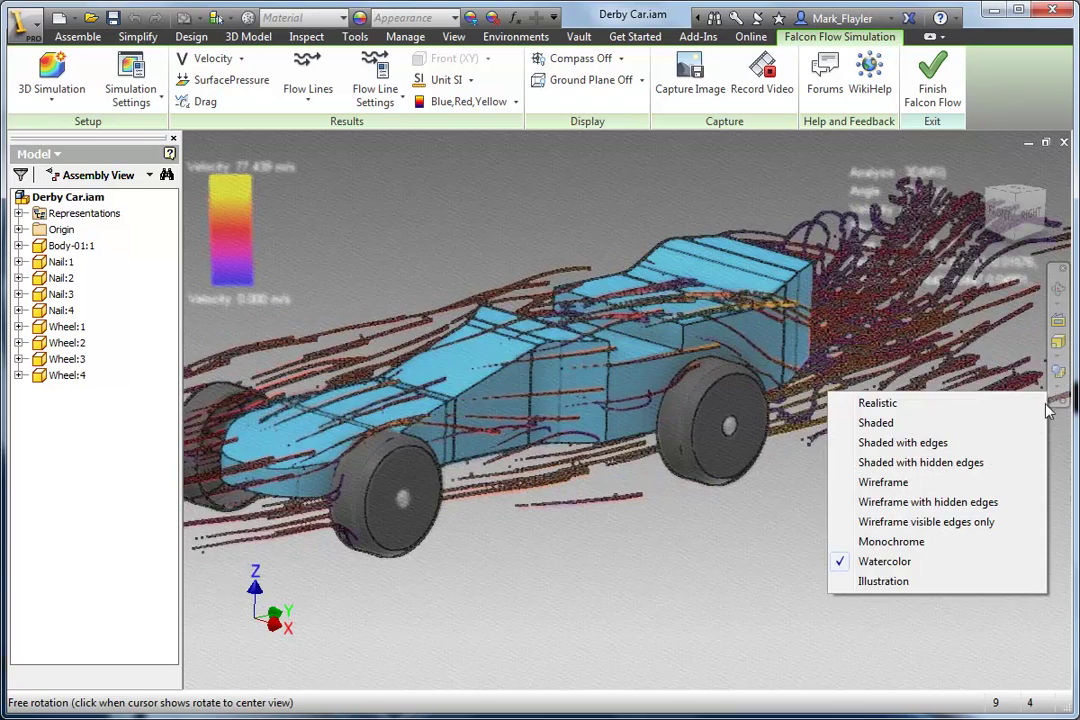
pyautogui.click(940, 524)
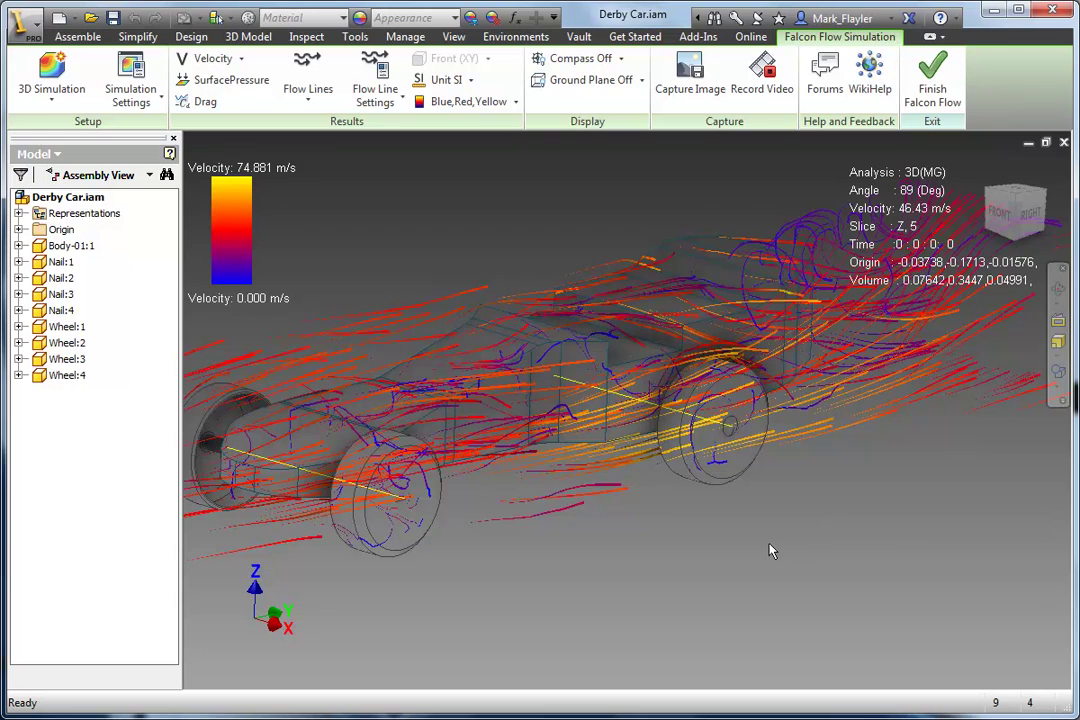
# Switch the car to the Watercolor visual style and shift the view slightly right.
pyautogui.click(1062, 396)
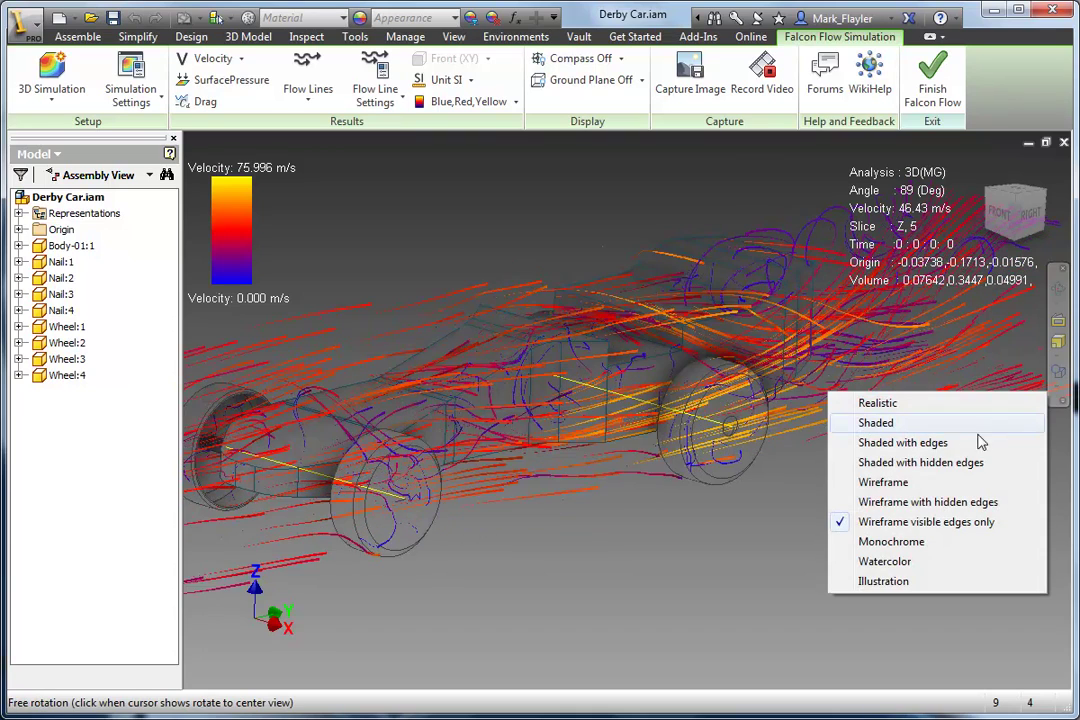
pyautogui.click(886, 562)
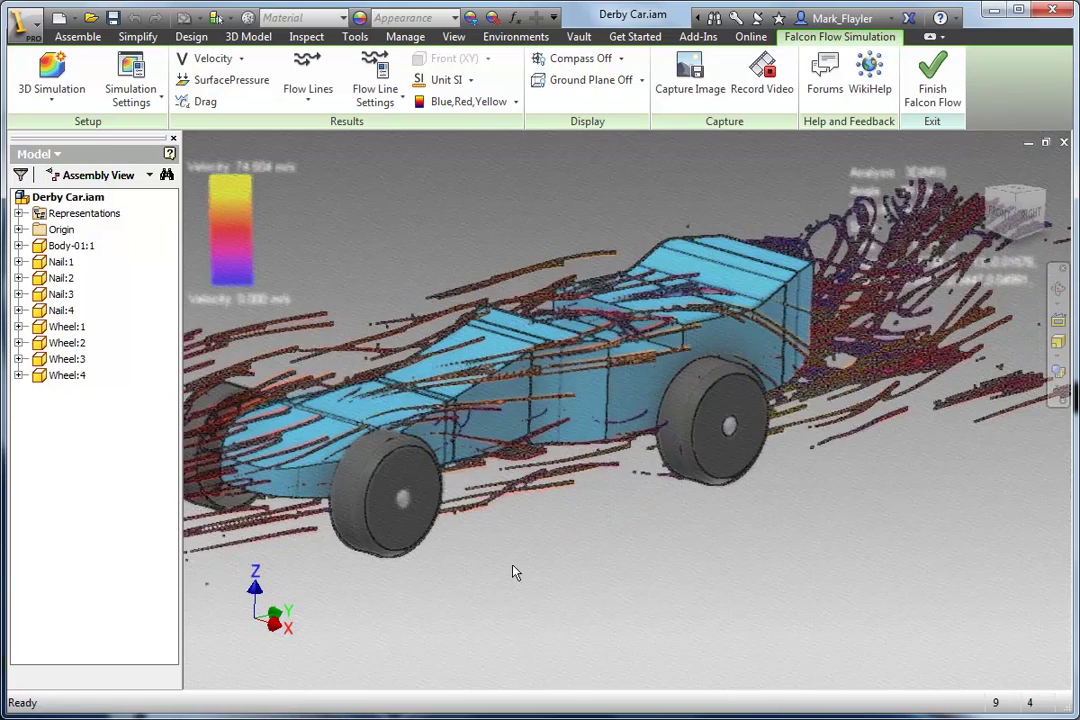
pyautogui.moveTo(511, 571); pyautogui.dragTo(557, 578, button='middle')
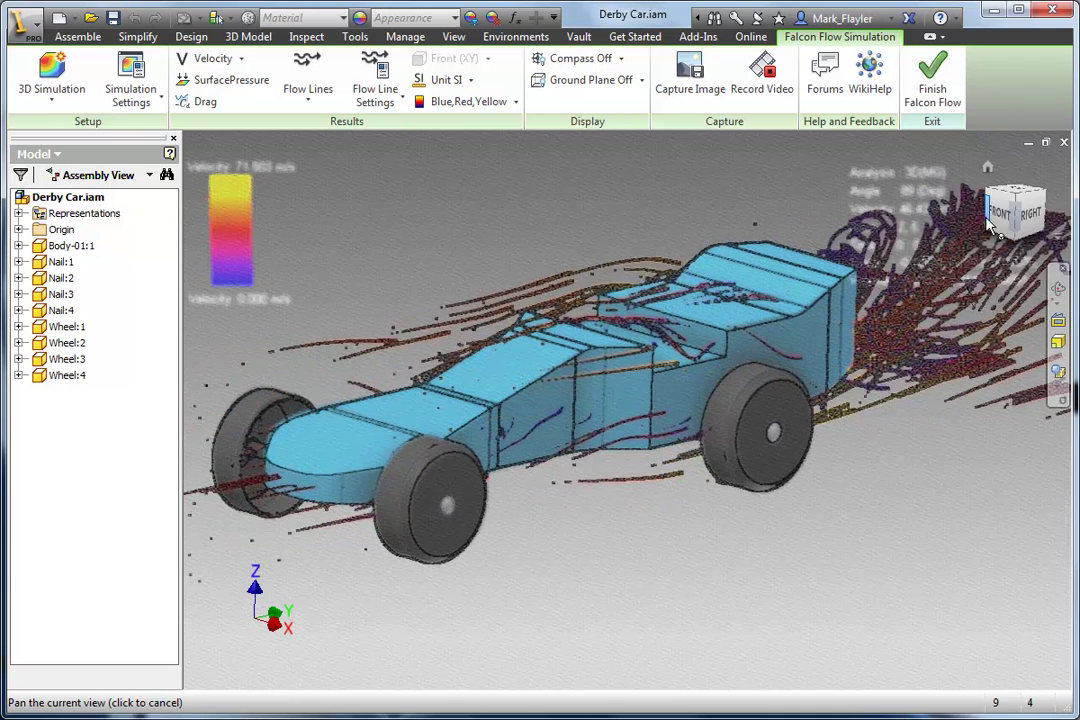
# View the car from the front, then from the isometric top-front-right corner, zooming out.
pyautogui.click(998, 216)
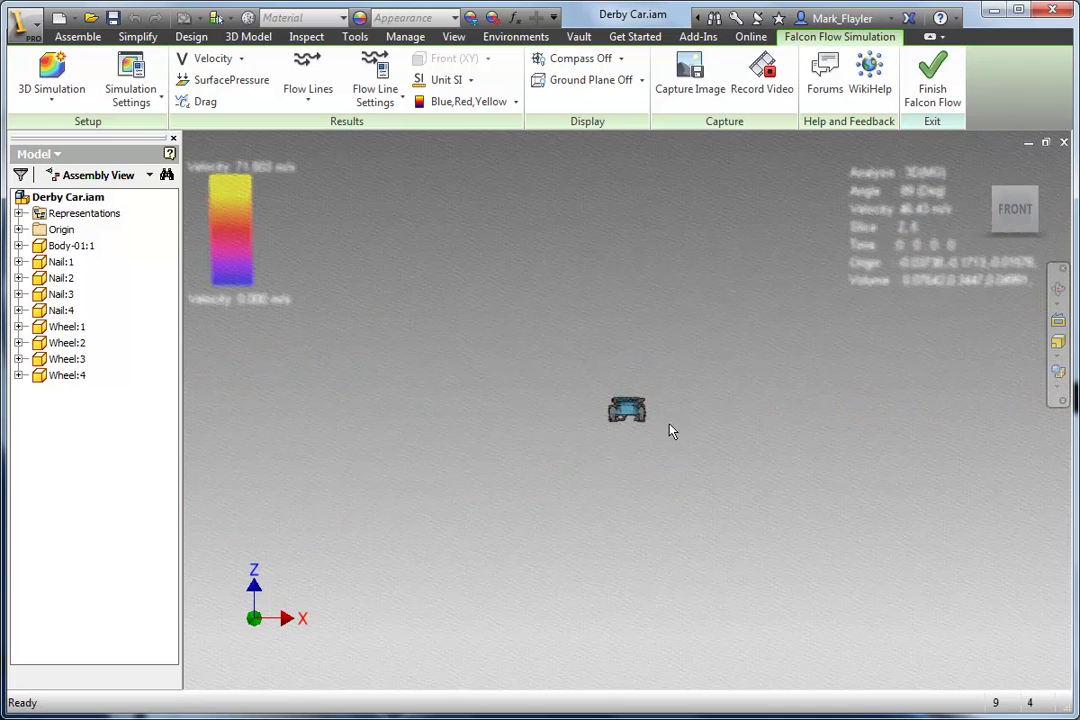
pyautogui.scroll(-10, 620, 422)
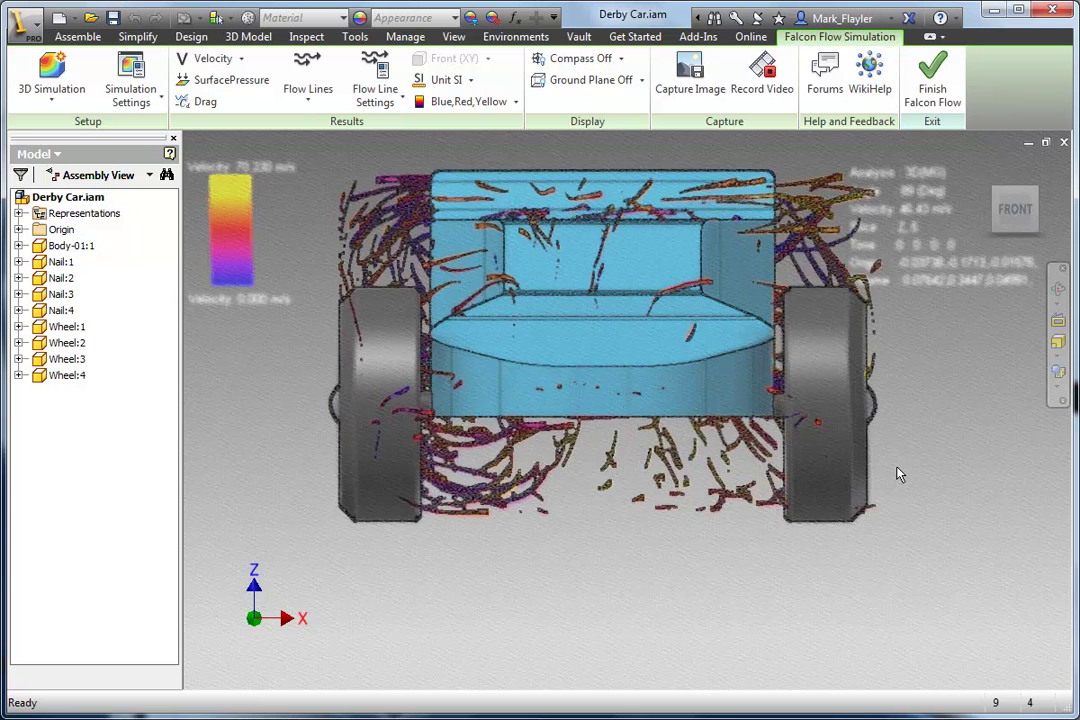
pyautogui.click(1036, 194)
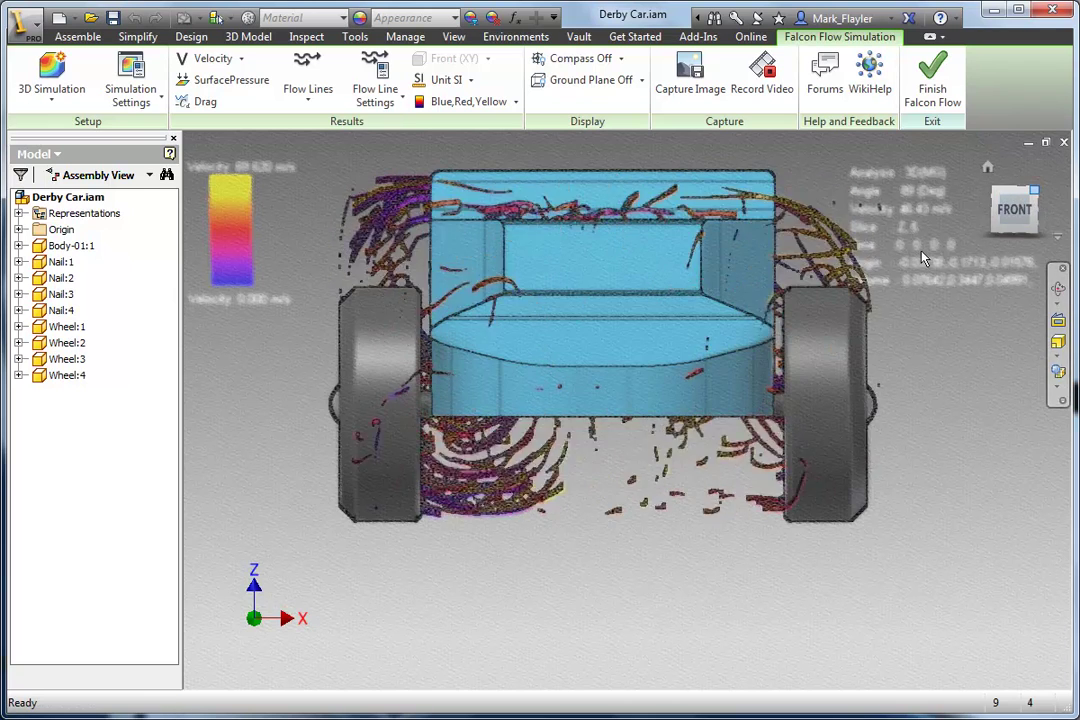
pyautogui.scroll(-5, 657, 407)
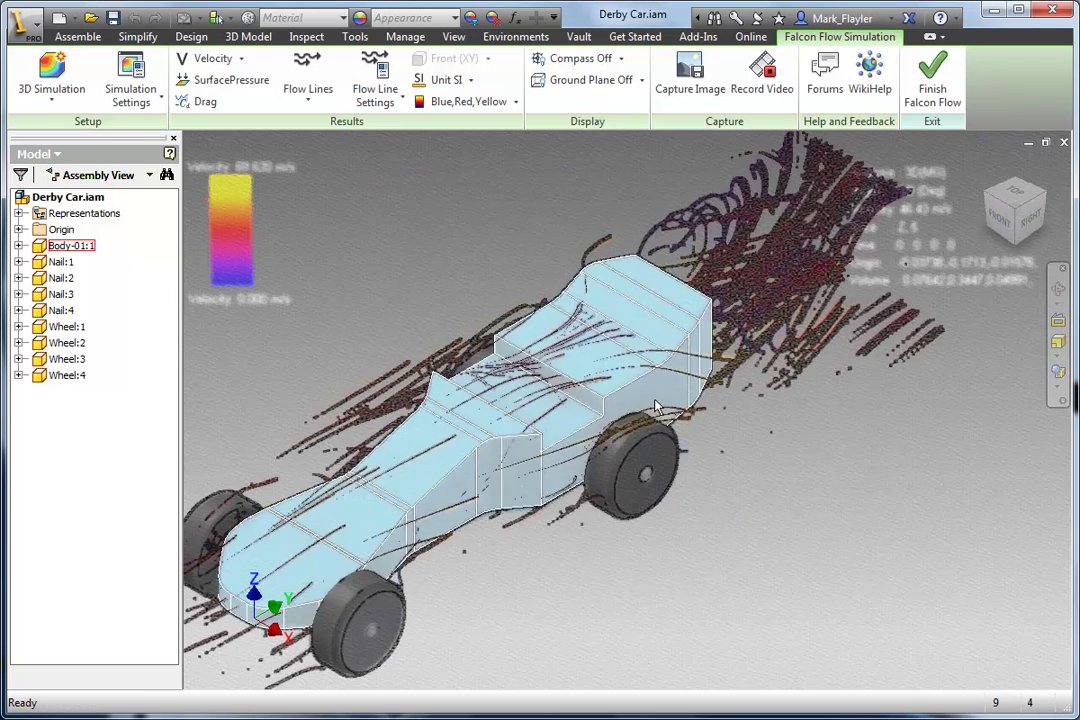
# Render the car in the Shaded with edges style and pan it up and right.
pyautogui.click(1060, 395)
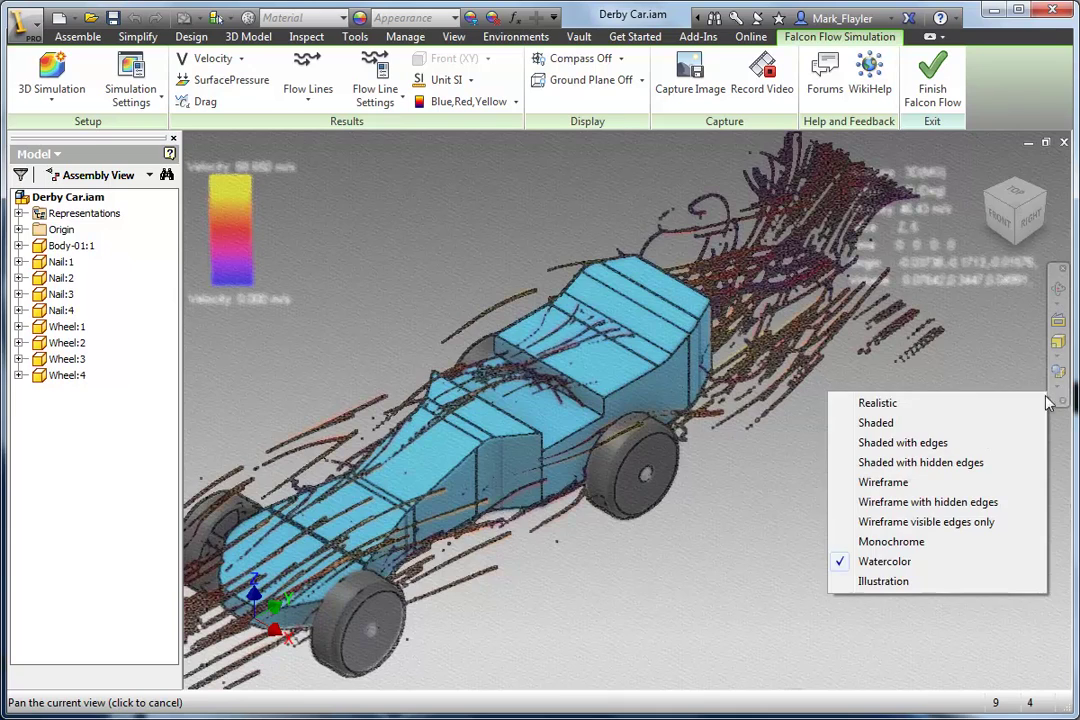
pyautogui.click(887, 445)
pyautogui.moveTo(392, 301); pyautogui.dragTo(480, 226, button='middle')
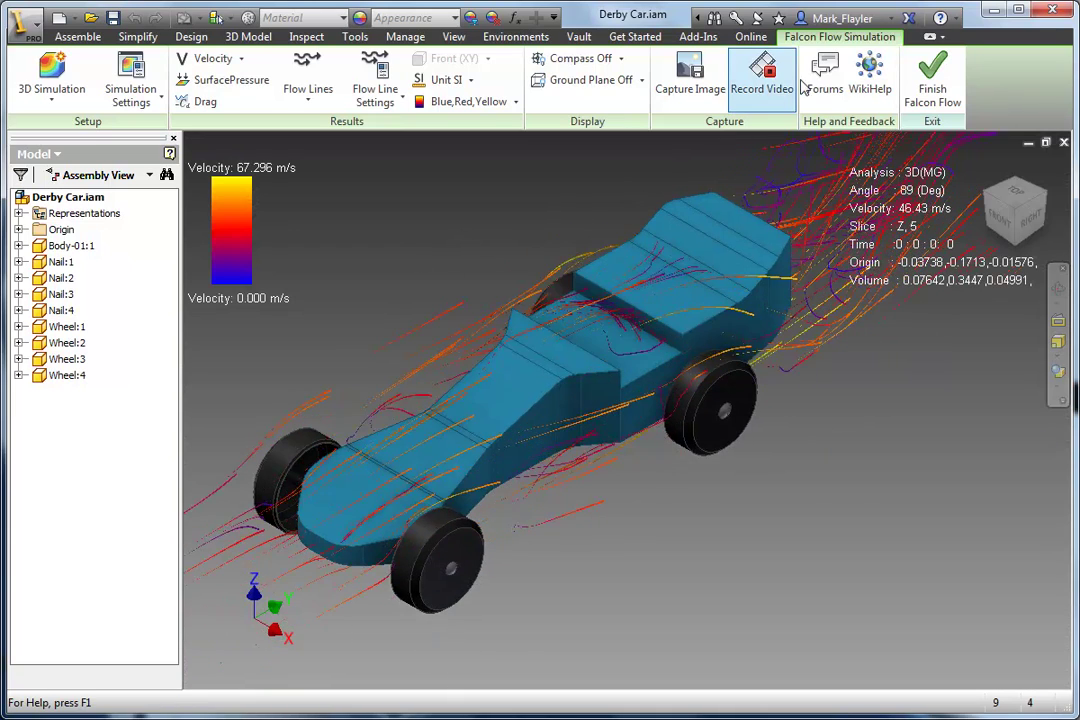